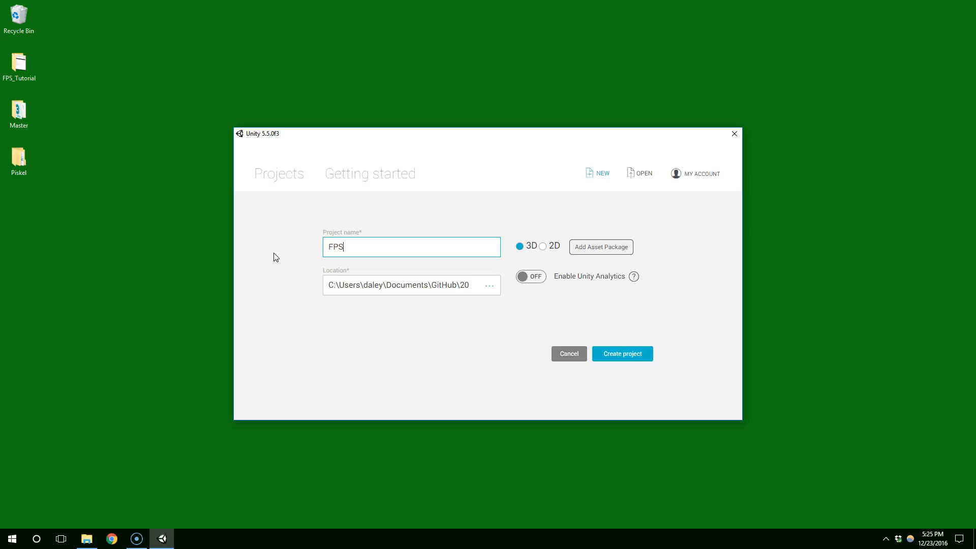
Set the location of the new 3D project FPS to the Desktop and create the project.
{"action": "left_click", "coordinate": [489, 285]}
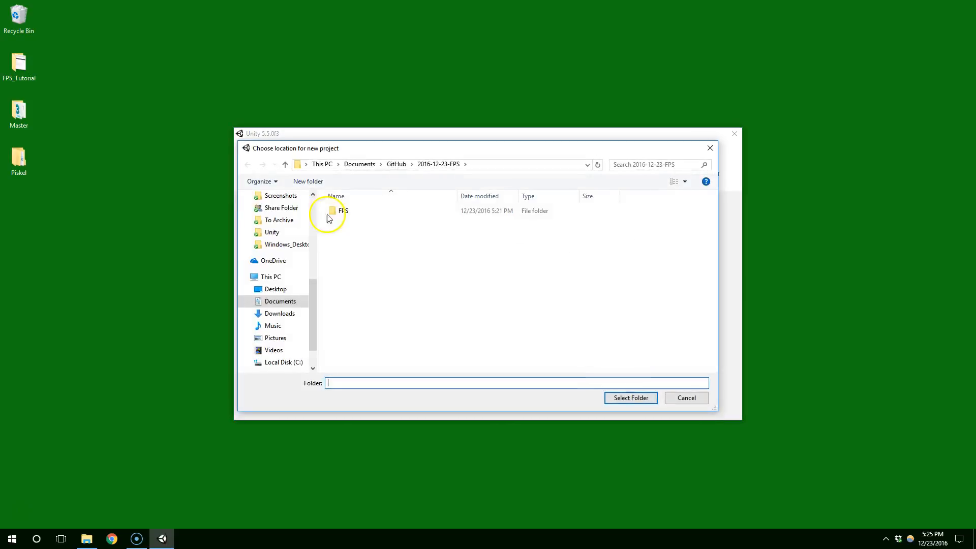
{"action": "left_click", "coordinate": [276, 289]}
{"action": "left_click", "coordinate": [636, 401]}
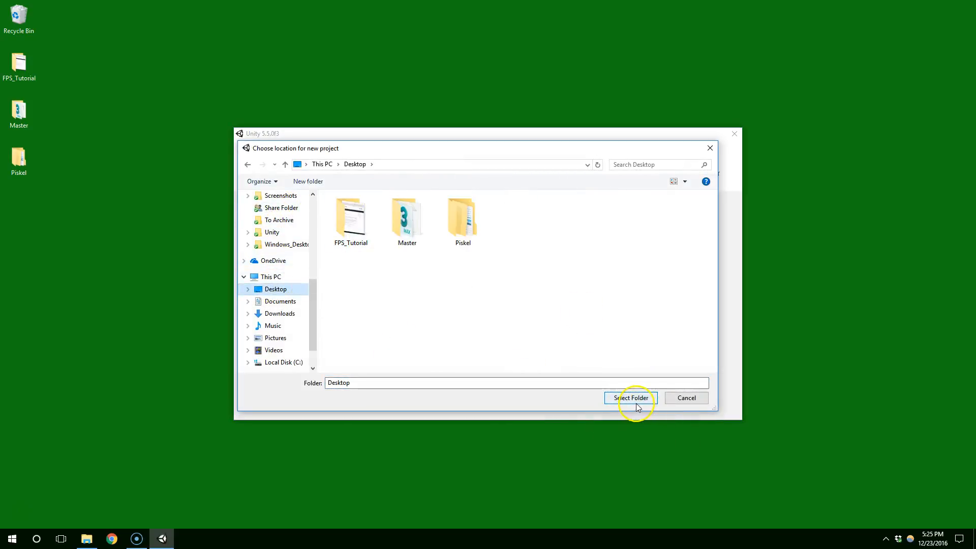
{"action": "left_click", "coordinate": [642, 400]}
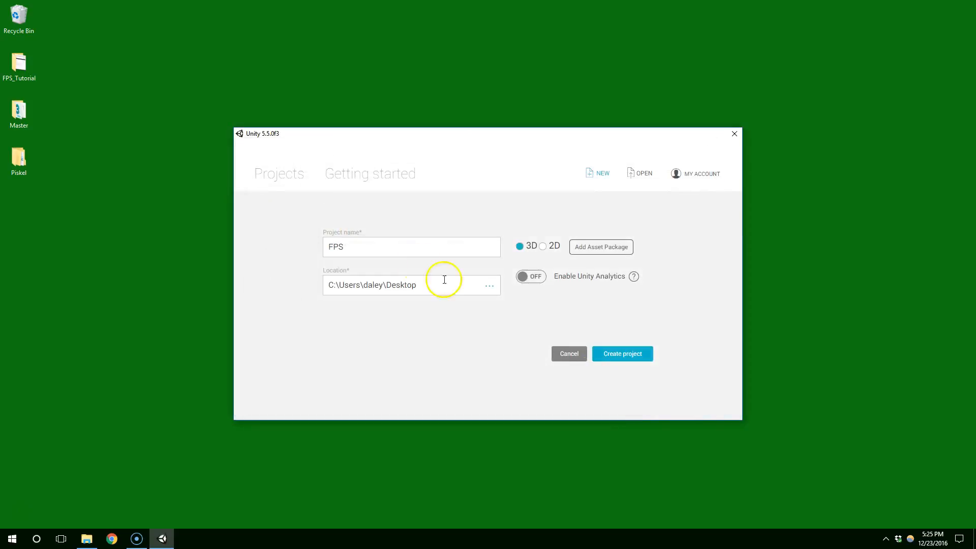
{"action": "left_click", "coordinate": [621, 355]}
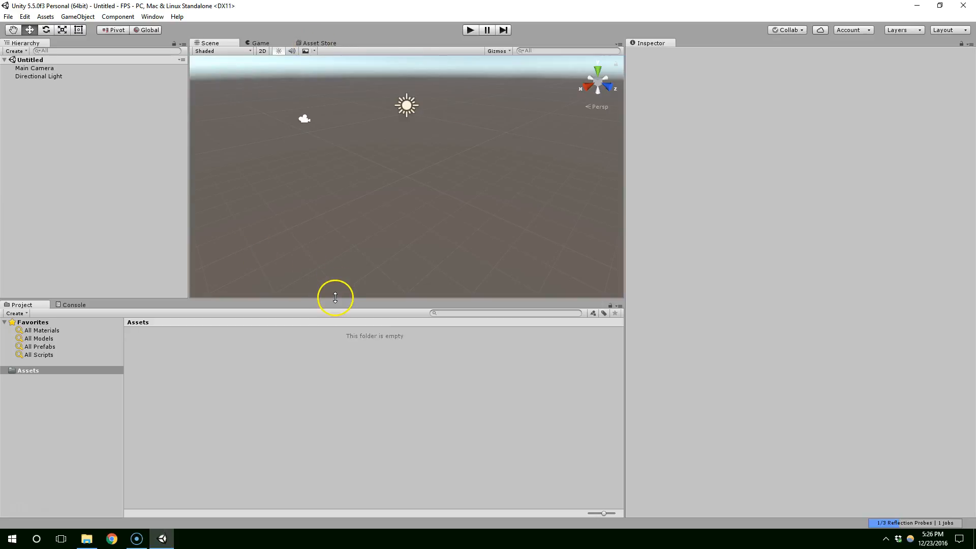
Enlarge the Scene view by making the Project panel shorter and the Inspector narrower.
{"action": "left_click_drag", "start_coordinate": [334, 300], "coordinate": [338, 331]}
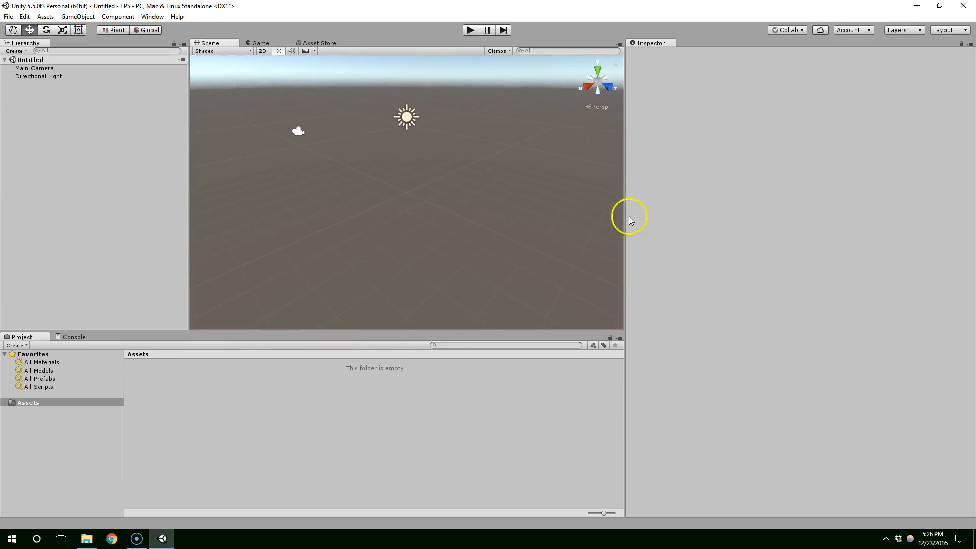
{"action": "left_click_drag", "start_coordinate": [625, 203], "coordinate": [700, 203]}
{"action": "middle_click_drag", "start_coordinate": [470, 172], "coordinate": [509, 227]}
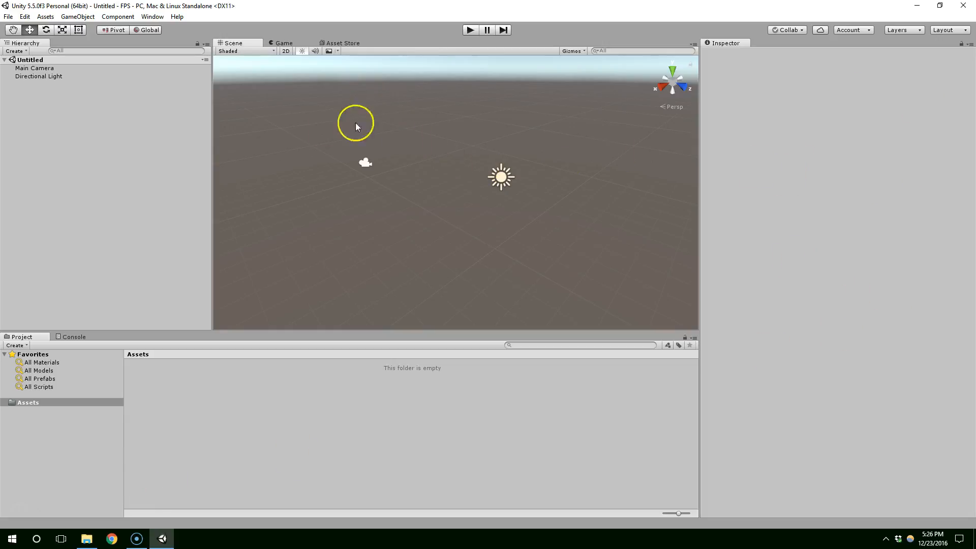
Select the Main Camera in the scene and move it along its Z axis to about -9.19.
{"action": "left_click_drag", "start_coordinate": [320, 128], "coordinate": [391, 200]}
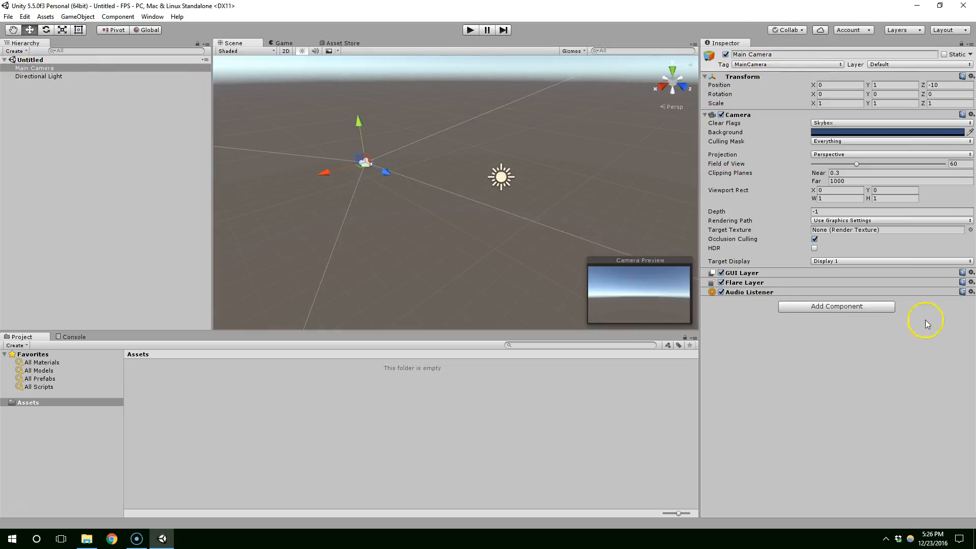
{"action": "right_click_drag", "start_coordinate": [442, 214], "coordinate": [529, 204]}
{"action": "middle_click_drag", "start_coordinate": [440, 212], "coordinate": [549, 185]}
{"action": "right_click_drag", "start_coordinate": [462, 181], "coordinate": [514, 181]}
{"action": "mouse_move", "coordinate": [280, 211]}
{"action": "left_mouse_down"}
{"action": "mouse_move", "coordinate": [404, 228]}
{"action": "mouse_move", "coordinate": [359, 212]}
{"action": "mouse_move", "coordinate": [261, 213]}
{"action": "mouse_move", "coordinate": [297, 213]}
{"action": "left_mouse_up"}
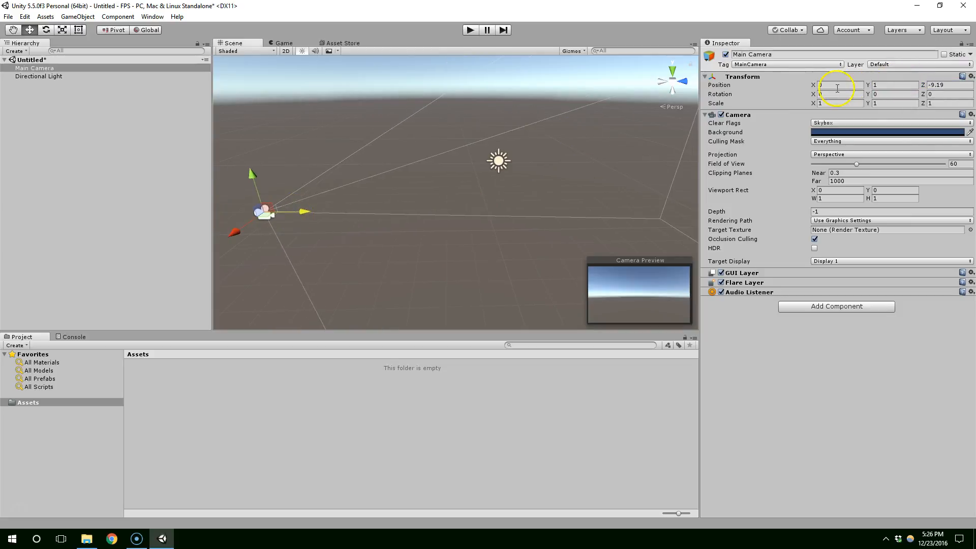
Set the Main Camera's position to X 10, Y 5, Z 15.
{"action": "type", "text": "10"}
{"action": "key", "text": "Tab"}
{"action": "type", "text": "5"}
{"action": "key", "text": "Tab"}
{"action": "type", "text": "15"}
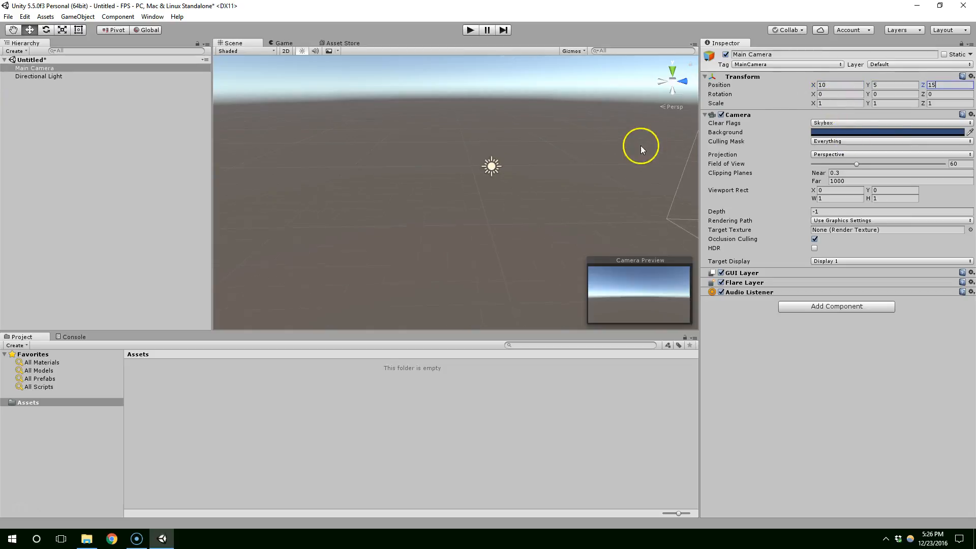
Reset the Main Camera's transform and set its Z position to -10.
{"action": "right_click_drag", "start_coordinate": [544, 228], "coordinate": [493, 168]}
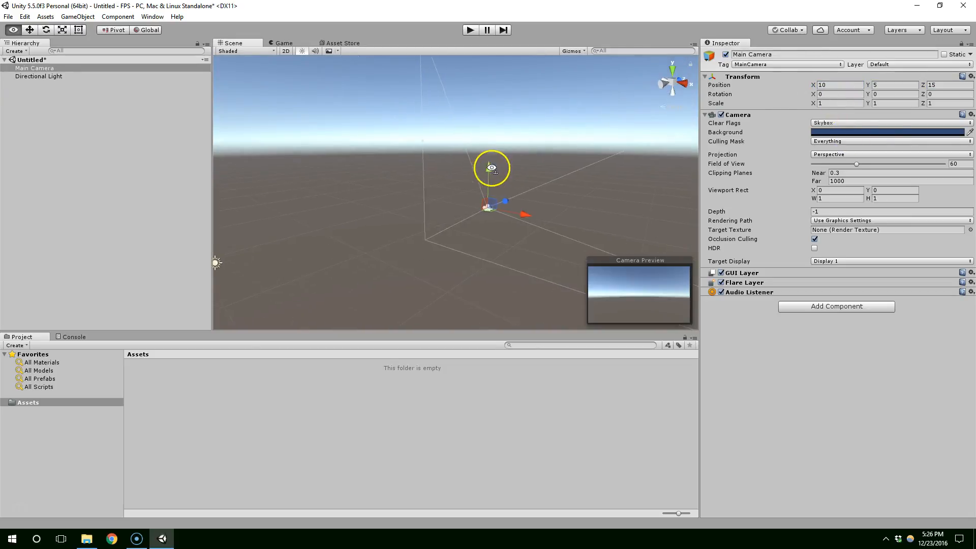
{"action": "right_click_drag", "start_coordinate": [661, 119], "coordinate": [585, 133]}
{"action": "left_click", "coordinate": [969, 75]}
{"action": "left_click", "coordinate": [896, 84]}
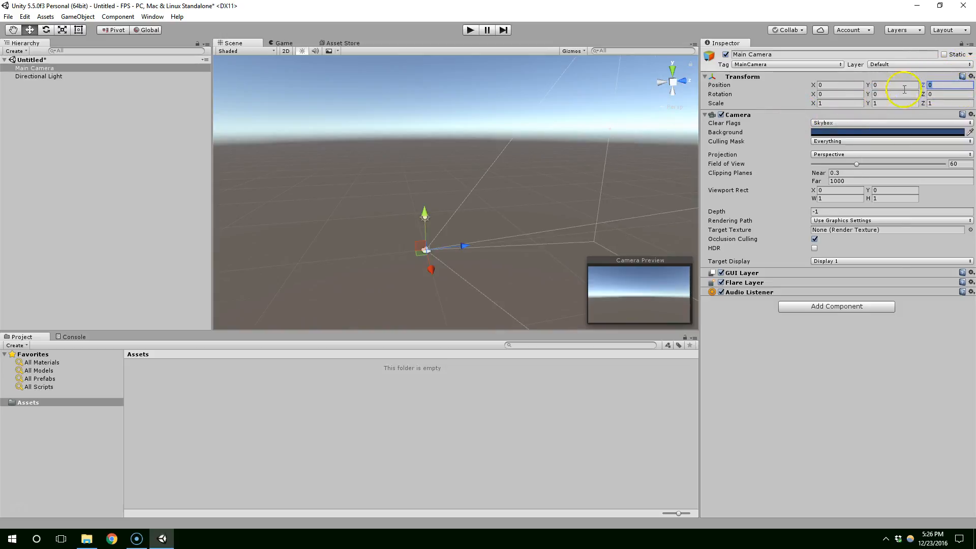
{"action": "type", "text": "-10"}
{"action": "right_click_drag", "start_coordinate": [488, 223], "coordinate": [376, 150]}
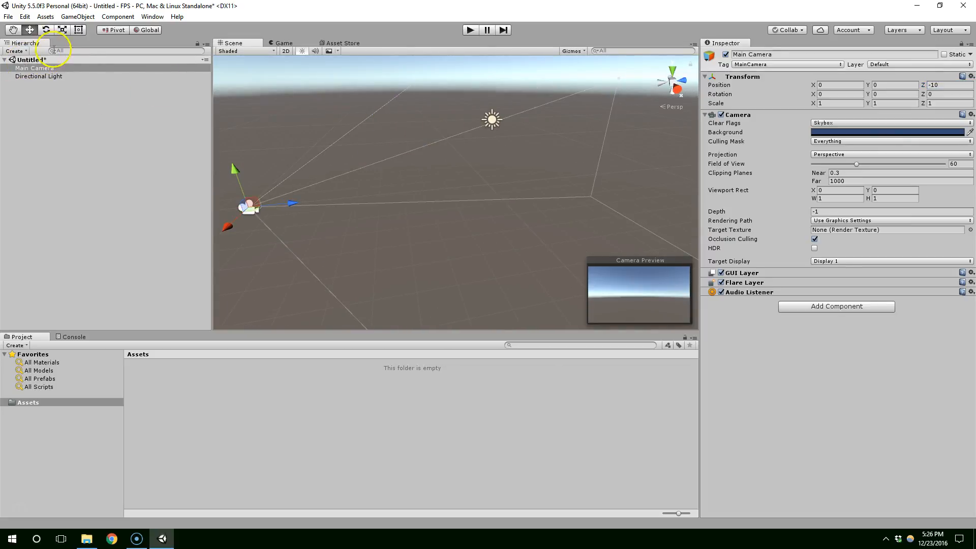
Select the Directional Light and examine its light properties and placement in the scene.
{"action": "left_click", "coordinate": [33, 77]}
{"action": "middle_click_drag", "start_coordinate": [644, 150], "coordinate": [690, 212]}
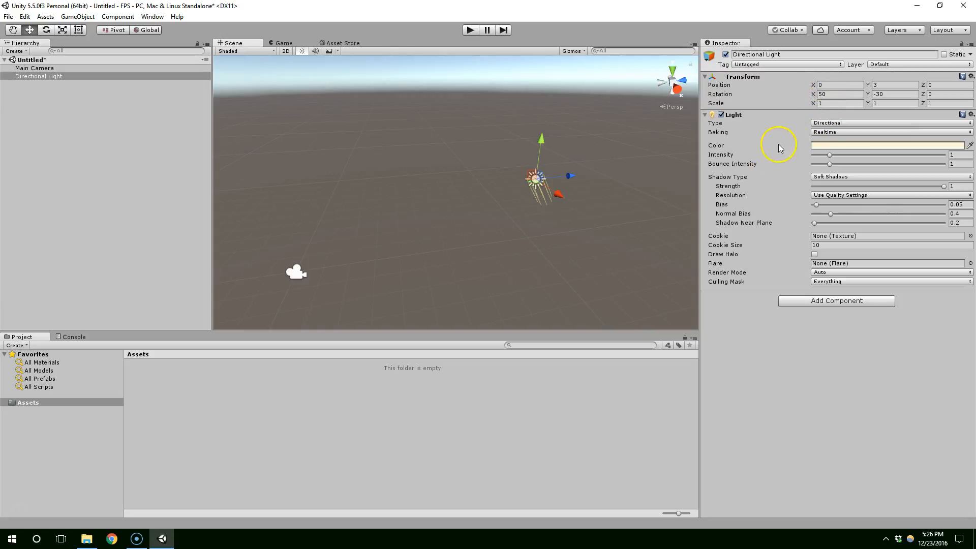
{"action": "middle_click_drag", "start_coordinate": [568, 149], "coordinate": [539, 120]}
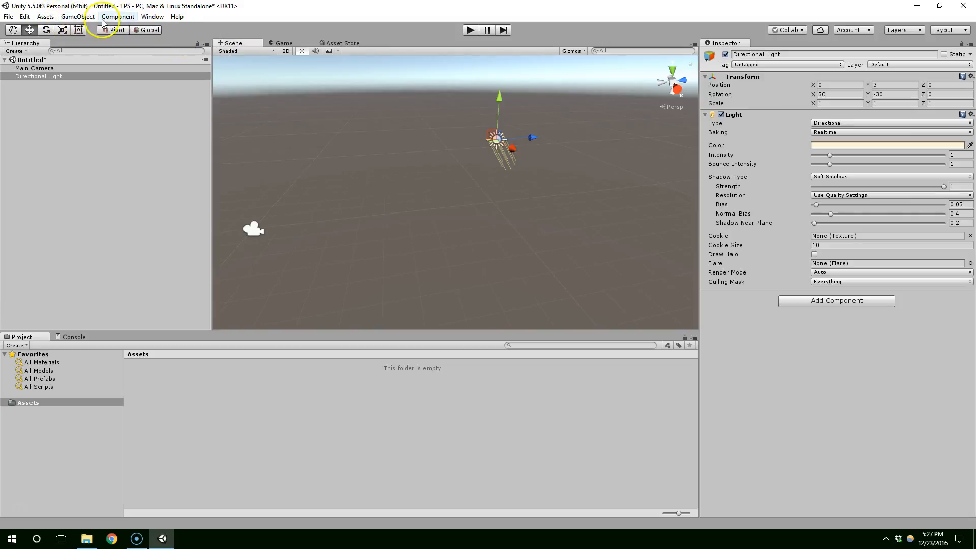
Add a Cube to the scene and reset its transform to place it at the origin.
{"action": "left_click", "coordinate": [77, 17]}
{"action": "mouse_move", "coordinate": [61, 53]}
{"action": "left_click", "coordinate": [162, 51]}
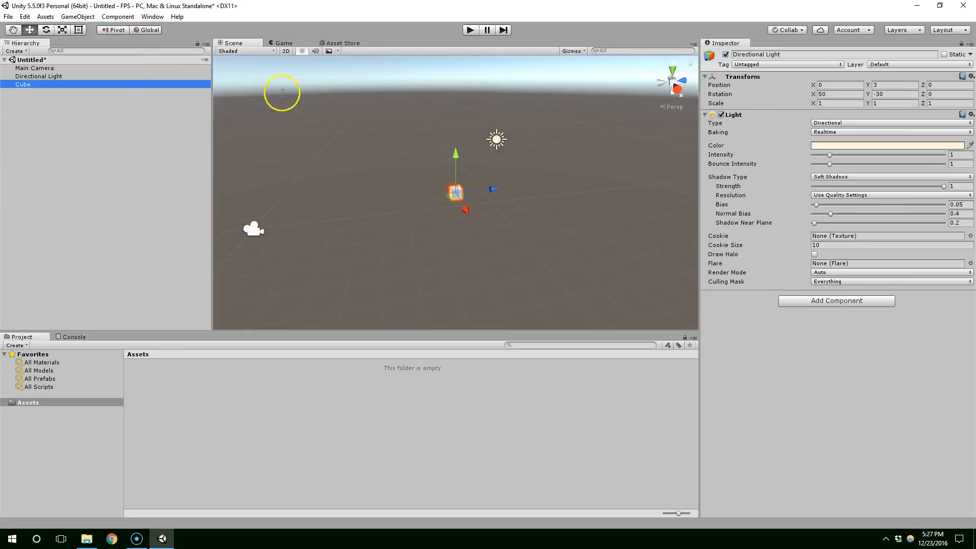
{"action": "left_click", "coordinate": [972, 77]}
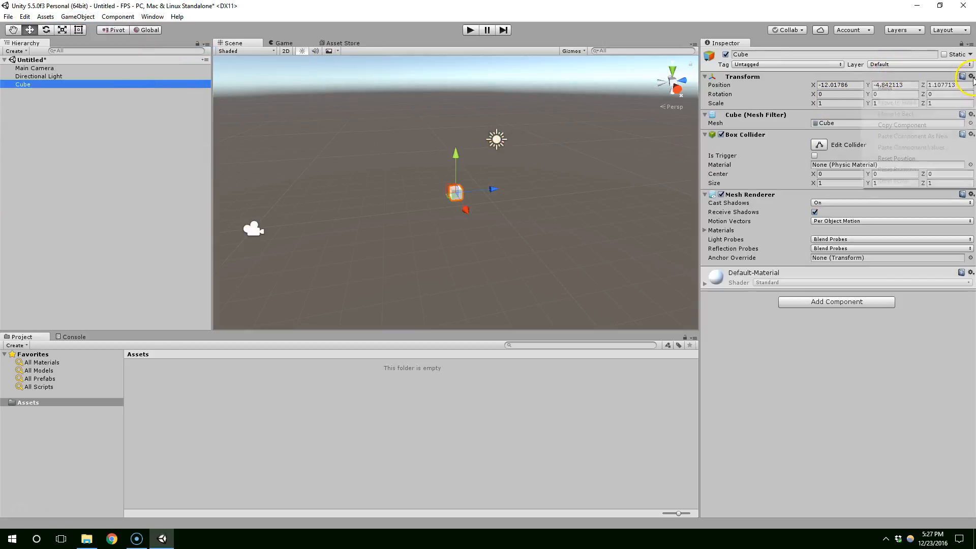
{"action": "left_click", "coordinate": [882, 87]}
Set the Cube's scale to 100 on X and 100 on Z to make a wide floor.
{"action": "left_click", "coordinate": [813, 104]}
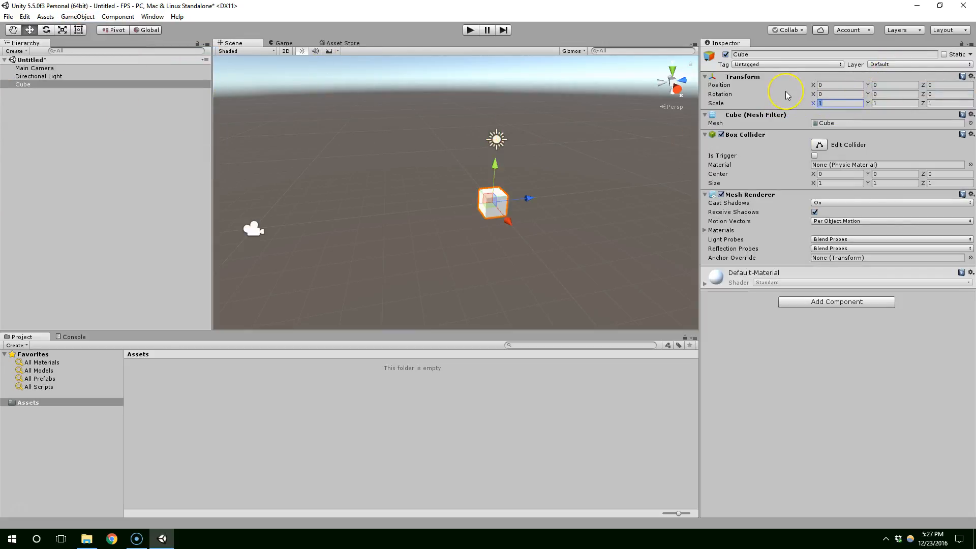
{"action": "type", "text": "100"}
{"action": "key", "text": "Tab"}
{"action": "key", "text": "Tab"}
{"action": "type", "text": "100"}
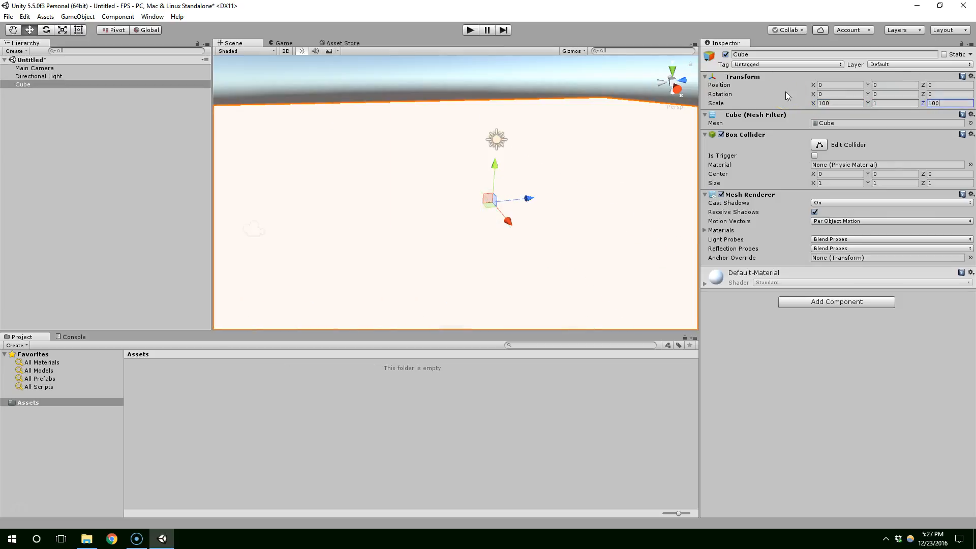
Lower the Cube floor by setting its Y position to -1.
{"action": "left_click_drag", "start_coordinate": [518, 191], "coordinate": [534, 165], "text": "alt"}
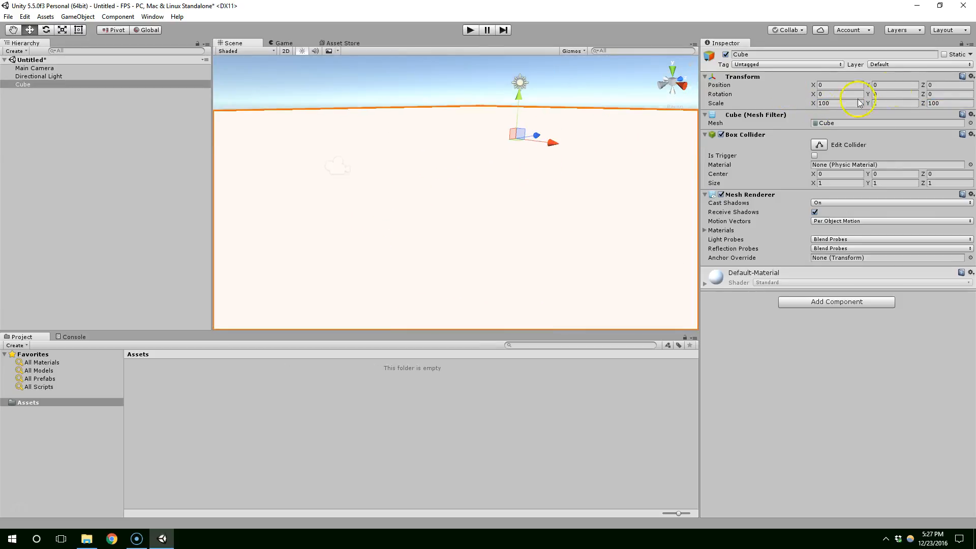
{"action": "left_click_drag", "start_coordinate": [520, 100], "coordinate": [535, 175]}
{"action": "key", "text": "ctrl+z"}
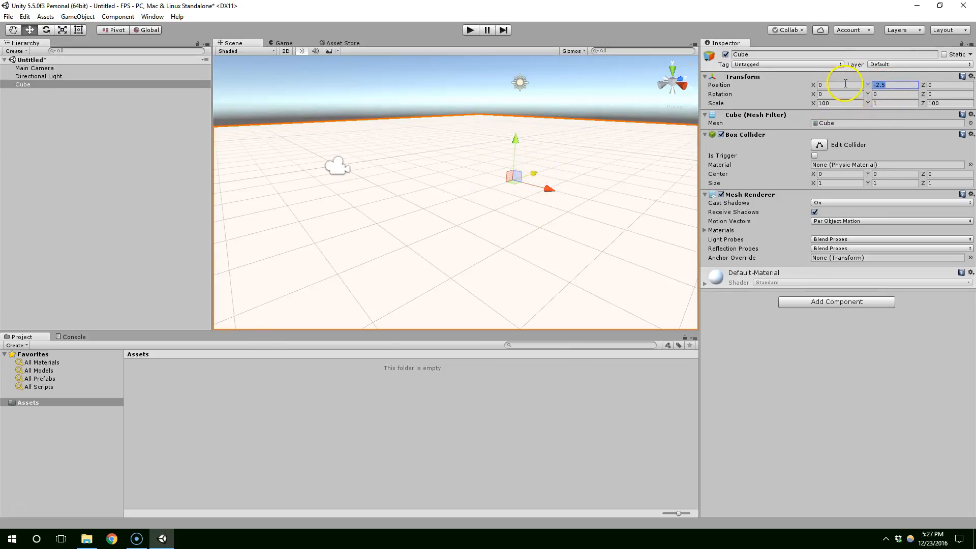
{"action": "type", "text": "-1"}
Preview the floor through the camera in the Game view, and return to the Scene view.
{"action": "left_click_drag", "start_coordinate": [478, 141], "coordinate": [535, 124], "text": "alt"}
{"action": "middle_click_drag", "start_coordinate": [535, 124], "coordinate": [525, 111]}
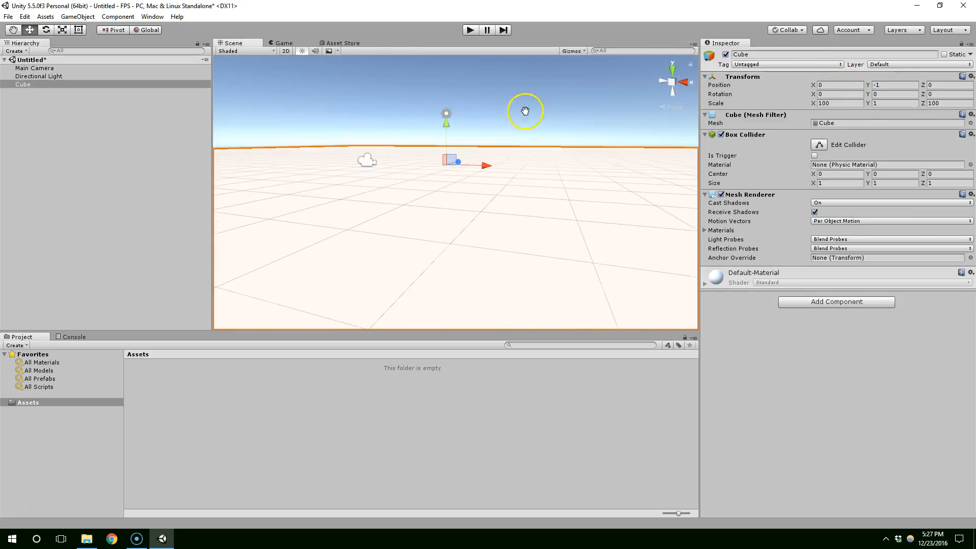
{"action": "left_click", "coordinate": [279, 44]}
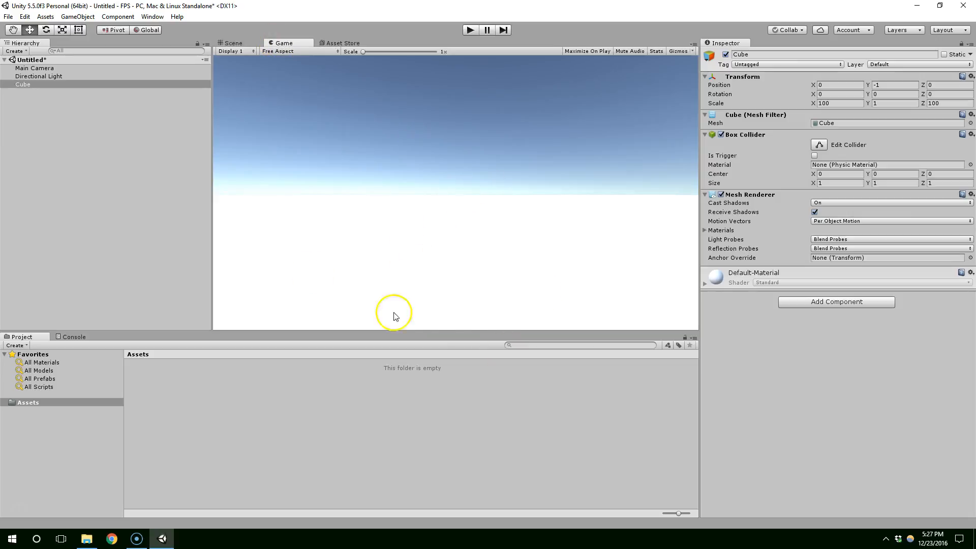
{"action": "left_click", "coordinate": [236, 44]}
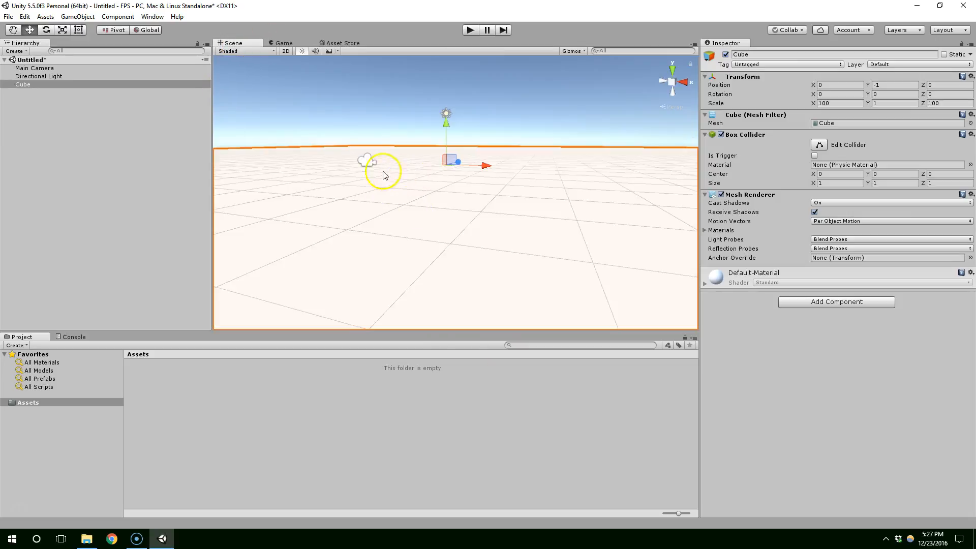
Raise the Main Camera to about Y 2.67, rotate it freely and check the result in the Game view.
{"action": "left_click", "coordinate": [367, 160]}
{"action": "left_click", "coordinate": [374, 63]}
{"action": "left_click", "coordinate": [367, 156]}
{"action": "left_click", "coordinate": [366, 159]}
{"action": "left_click_drag", "start_coordinate": [366, 142], "coordinate": [339, 53]}
{"action": "left_click", "coordinate": [45, 29]}
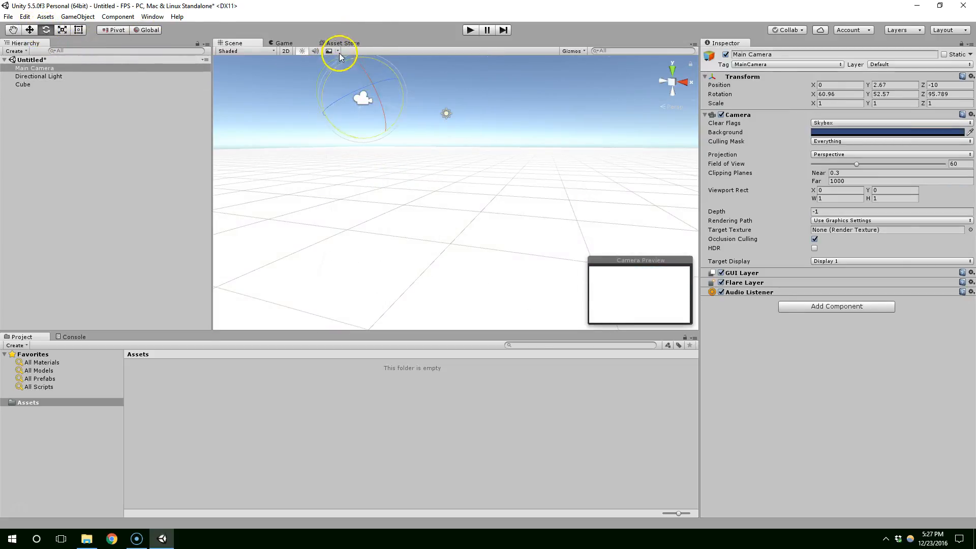
{"action": "left_click", "coordinate": [273, 44]}
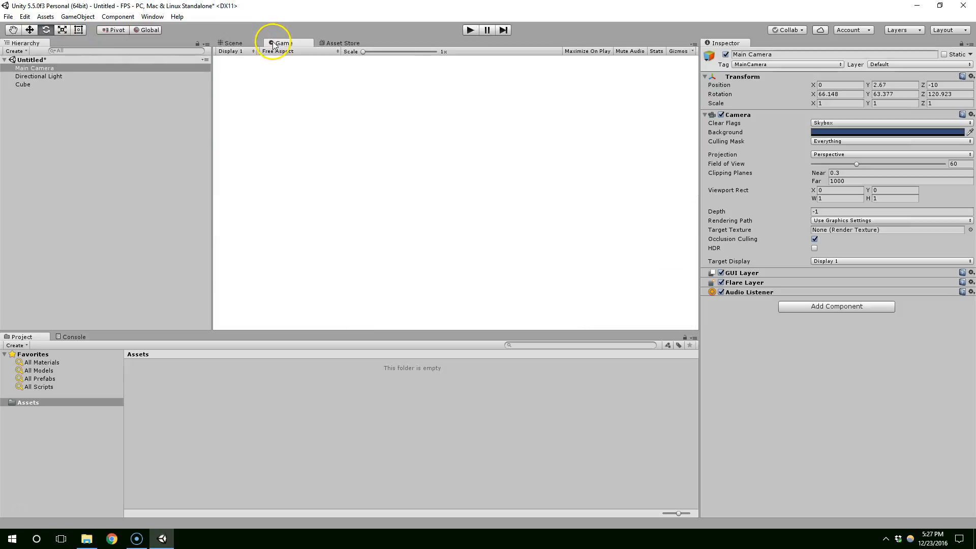
{"action": "left_click", "coordinate": [238, 43]}
Reset the Main Camera's transform and switch back to the Move tool.
{"action": "left_click", "coordinate": [960, 74]}
{"action": "left_click", "coordinate": [935, 78]}
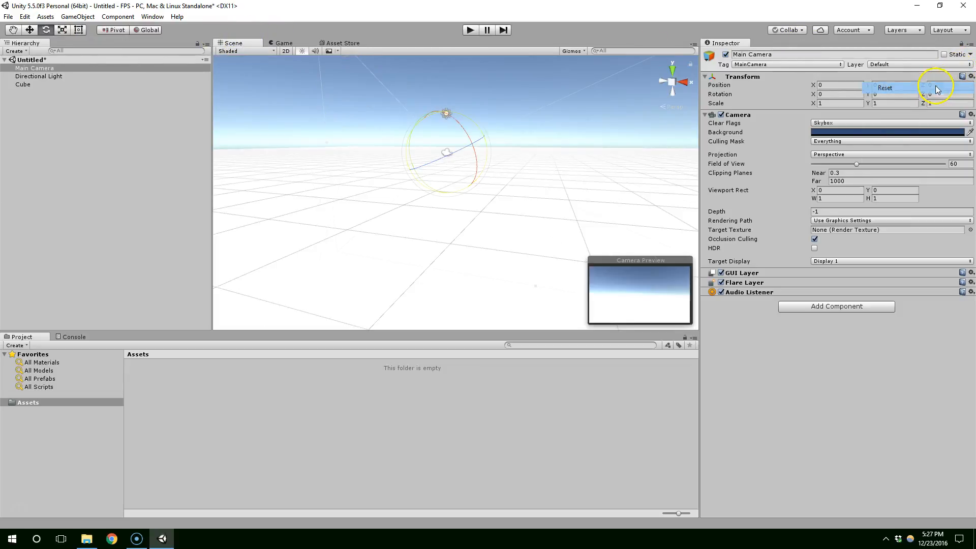
{"action": "middle_click_drag", "start_coordinate": [416, 140], "coordinate": [266, 238]}
{"action": "left_click", "coordinate": [28, 30]}
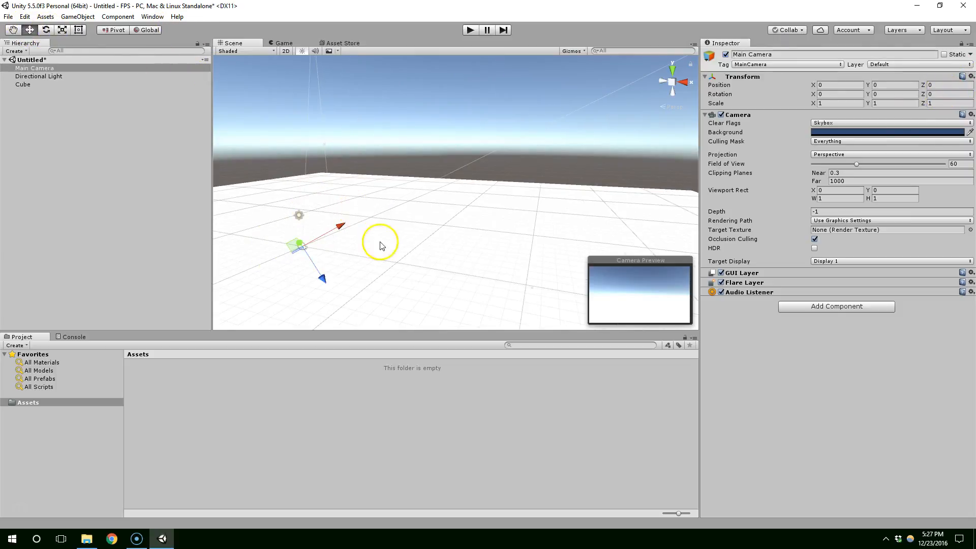
Switch the tool handles to Local and move the Main Camera back along Z to about -8.2.
{"action": "middle_click_drag", "start_coordinate": [325, 220], "coordinate": [438, 179]}
{"action": "middle_click_drag", "start_coordinate": [619, 160], "coordinate": [620, 175]}
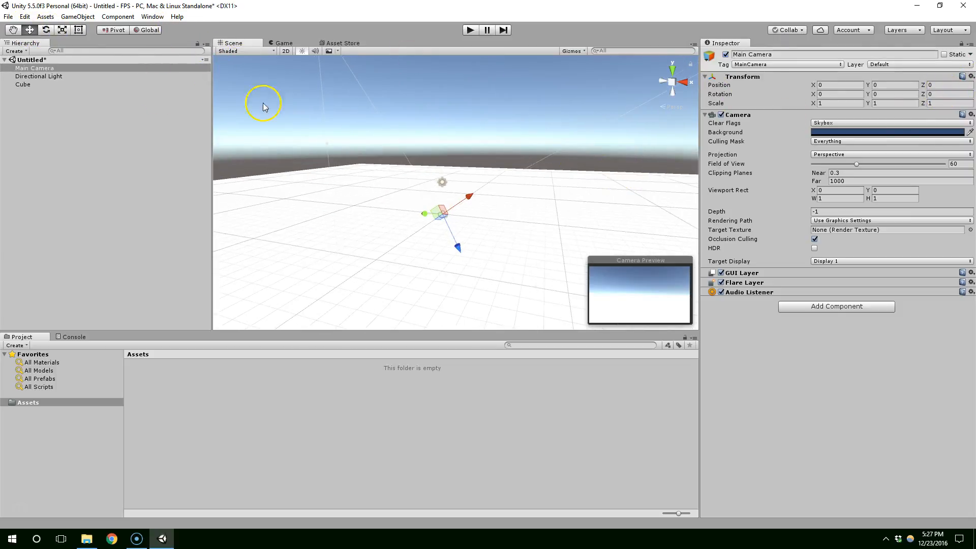
{"action": "left_click", "coordinate": [145, 30]}
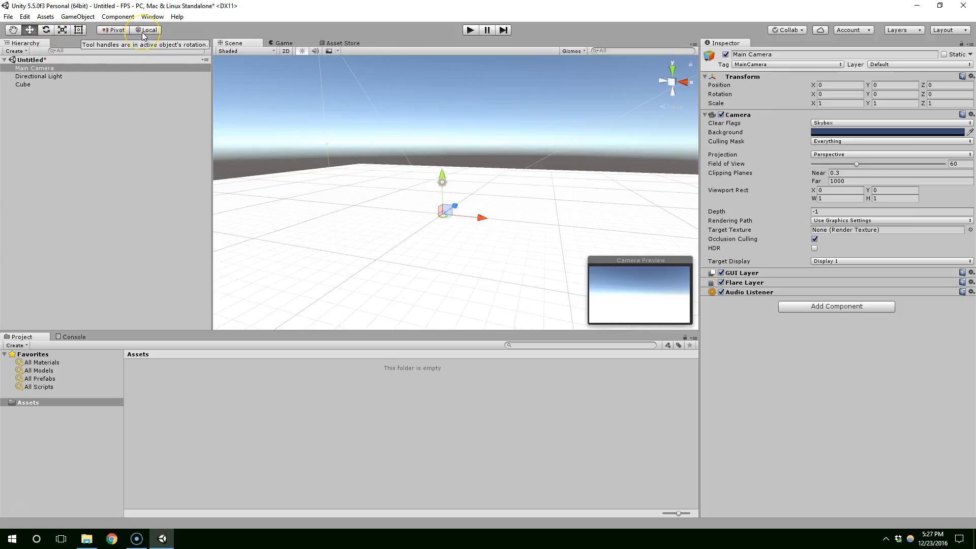
{"action": "middle_click_drag", "start_coordinate": [493, 211], "coordinate": [403, 202]}
{"action": "left_click_drag", "start_coordinate": [311, 195], "coordinate": [245, 211]}
{"action": "middle_click_drag", "start_coordinate": [331, 219], "coordinate": [414, 200]}
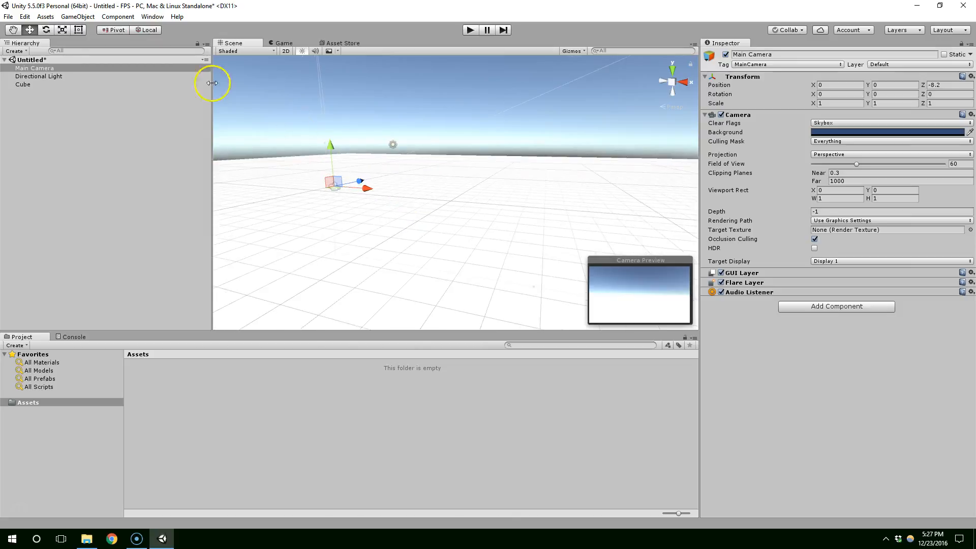
Reveal the project's Assets folder in File Explorer and open it.
{"action": "left_click", "coordinate": [41, 84]}
{"action": "scroll", "coordinate": [462, 174], "scroll_direction": "up", "scroll_amount": 1}
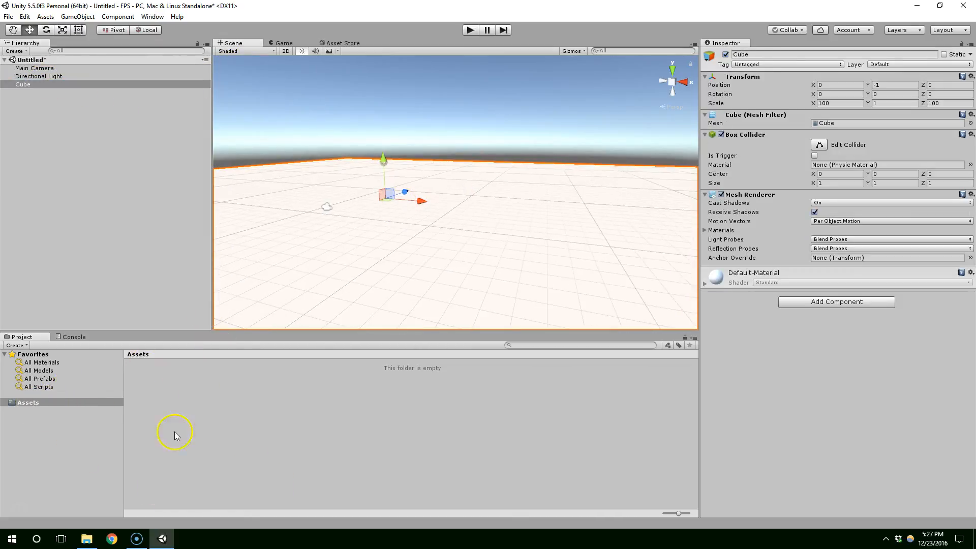
{"action": "right_click", "coordinate": [35, 403]}
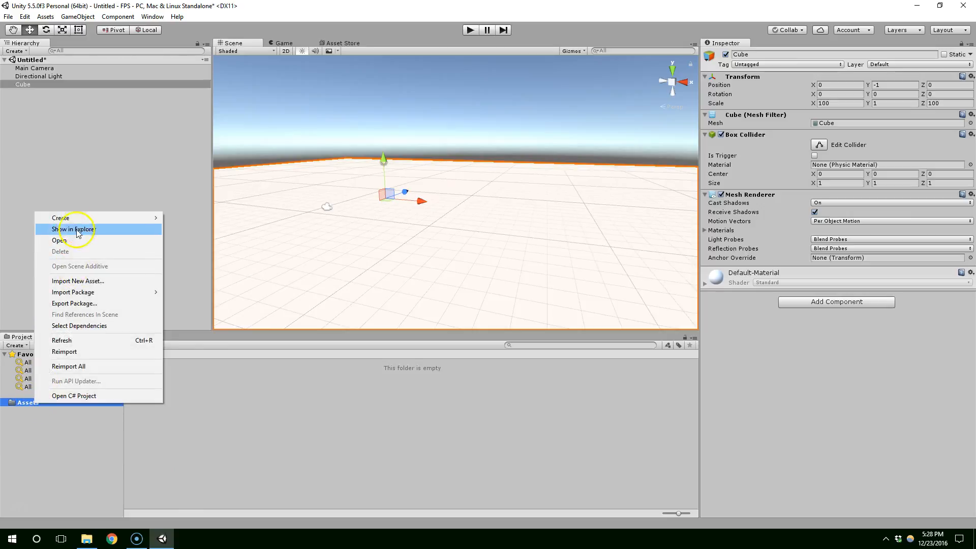
{"action": "left_click", "coordinate": [78, 230]}
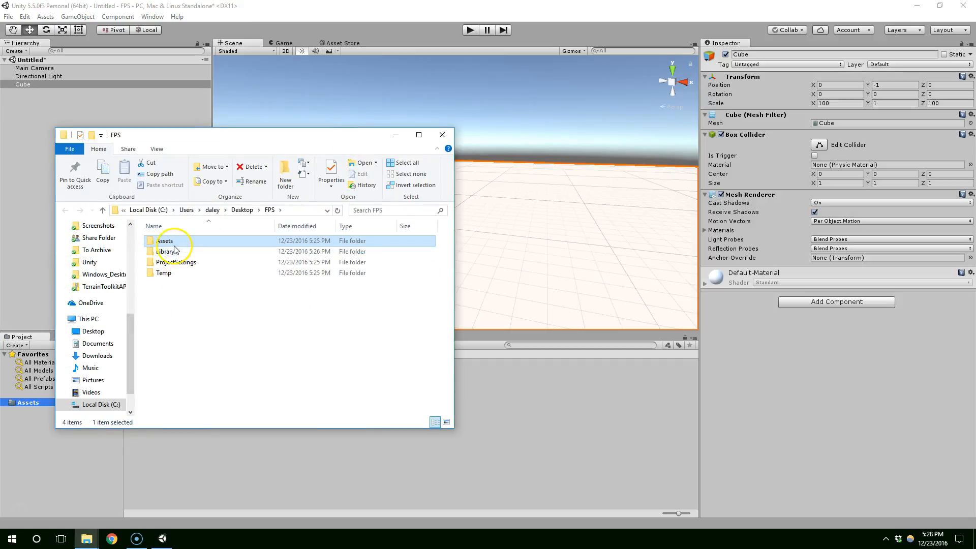
{"action": "left_click_drag", "start_coordinate": [124, 135], "coordinate": [201, 145]}
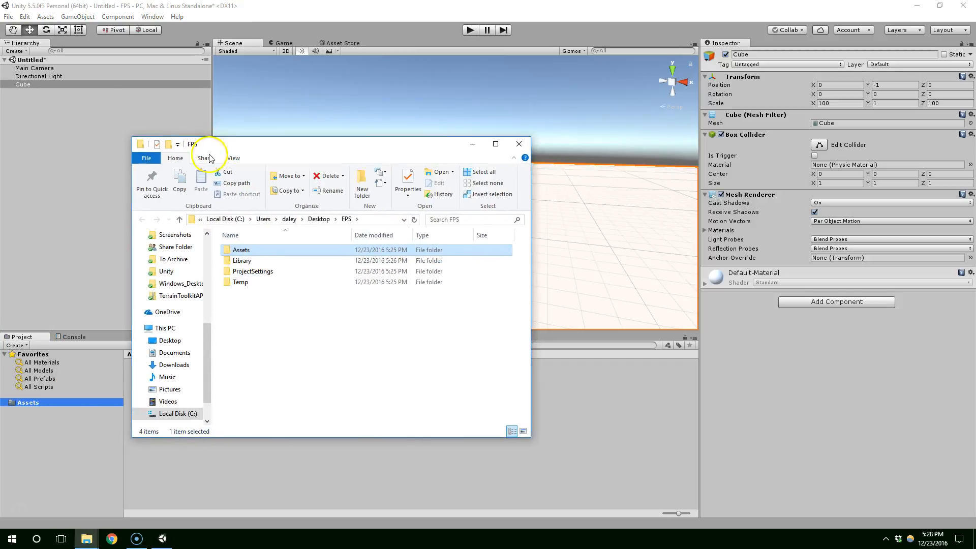
{"action": "double_click", "coordinate": [265, 251]}
Create a folder named Materials inside the Assets folder in File Explorer.
{"action": "right_click", "coordinate": [261, 262]}
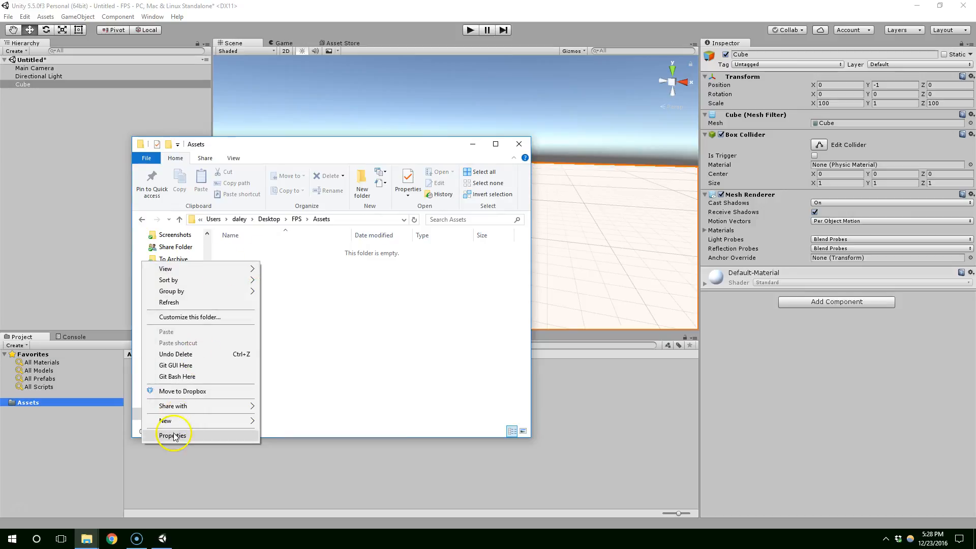
{"action": "mouse_move", "coordinate": [239, 420]}
{"action": "left_click", "coordinate": [97, 421]}
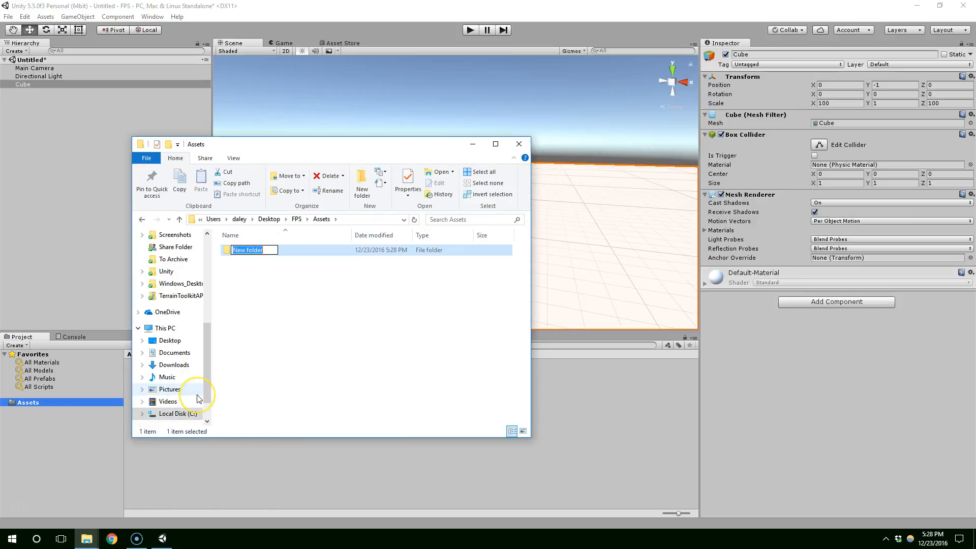
{"action": "type", "text": "Materials"}
{"action": "key", "text": "Return"}
Switch back to Unity and look at the Materials folder within the project's Assets.
{"action": "left_click", "coordinate": [229, 465]}
{"action": "left_click", "coordinate": [37, 413]}
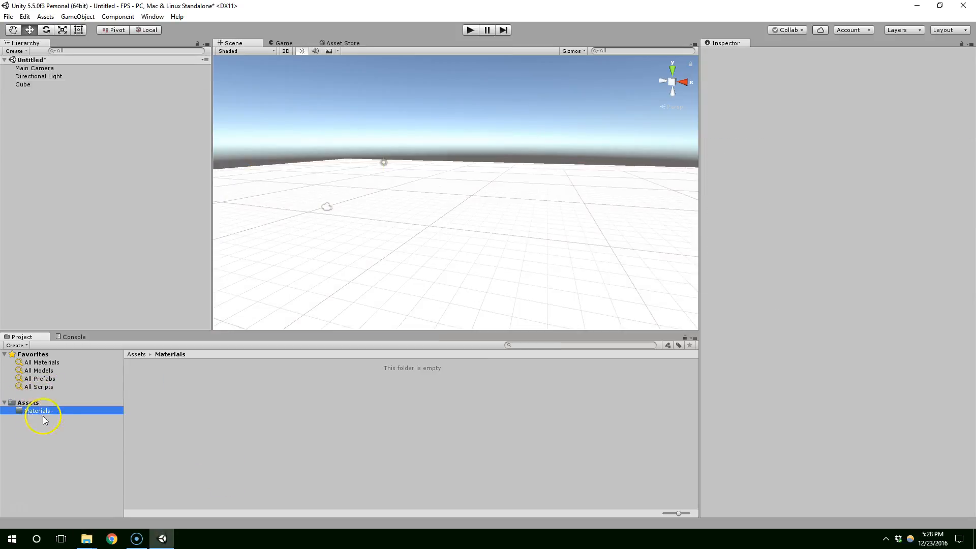
{"action": "left_click", "coordinate": [50, 404]}
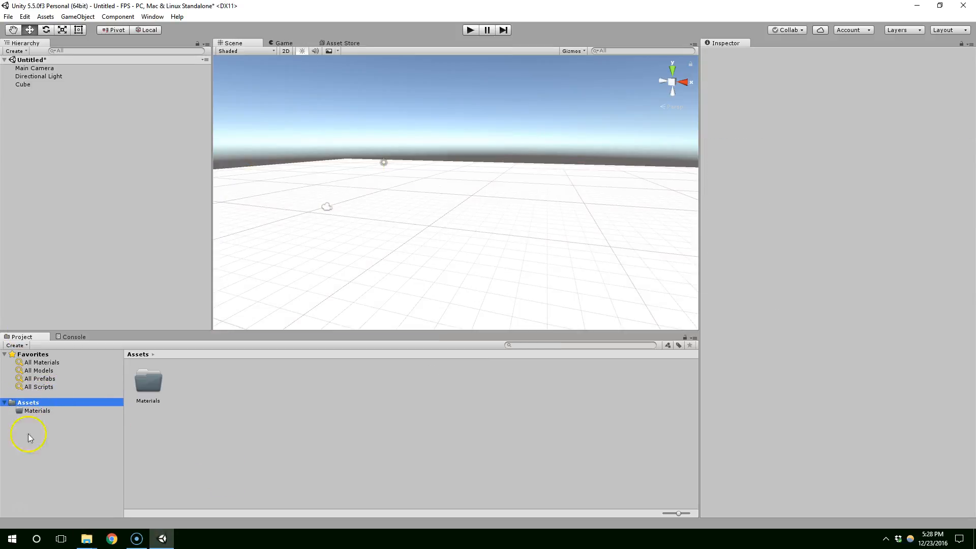
{"action": "left_click", "coordinate": [47, 411]}
{"action": "right_click", "coordinate": [229, 396]}
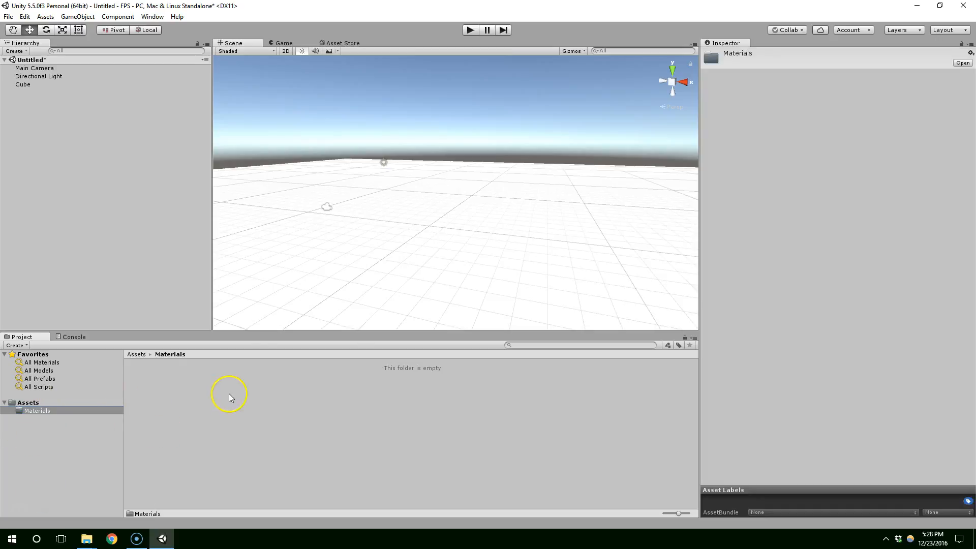
{"action": "left_click", "coordinate": [111, 408]}
Create a folder named Scripts in the project's Assets directly from Unity.
{"action": "right_click", "coordinate": [37, 402]}
{"action": "mouse_move", "coordinate": [61, 219]}
{"action": "left_click", "coordinate": [190, 217]}
{"action": "type", "text": "Scripts"}
{"action": "key", "text": "Return"}
Check the Materials and Scripts folders in File Explorer, and return to Unity.
{"action": "mouse_move", "coordinate": [91, 540]}
{"action": "left_click", "coordinate": [135, 491]}
{"action": "double_click", "coordinate": [243, 252]}
{"action": "left_click", "coordinate": [312, 220]}
{"action": "double_click", "coordinate": [254, 265]}
{"action": "left_click", "coordinate": [92, 434]}
Create a new material named Ground in the Materials folder.
{"action": "left_click", "coordinate": [61, 411]}
{"action": "right_click", "coordinate": [164, 410]}
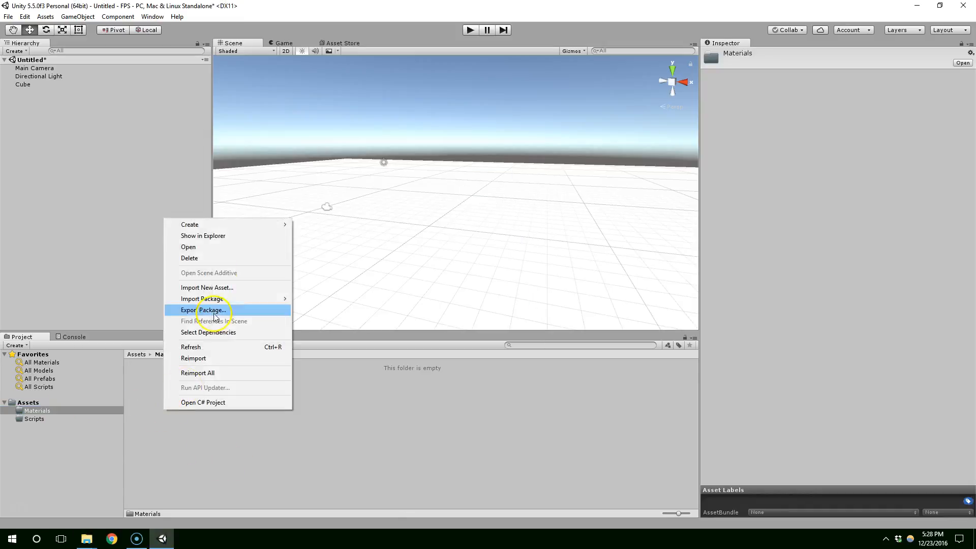
{"action": "mouse_move", "coordinate": [215, 227]}
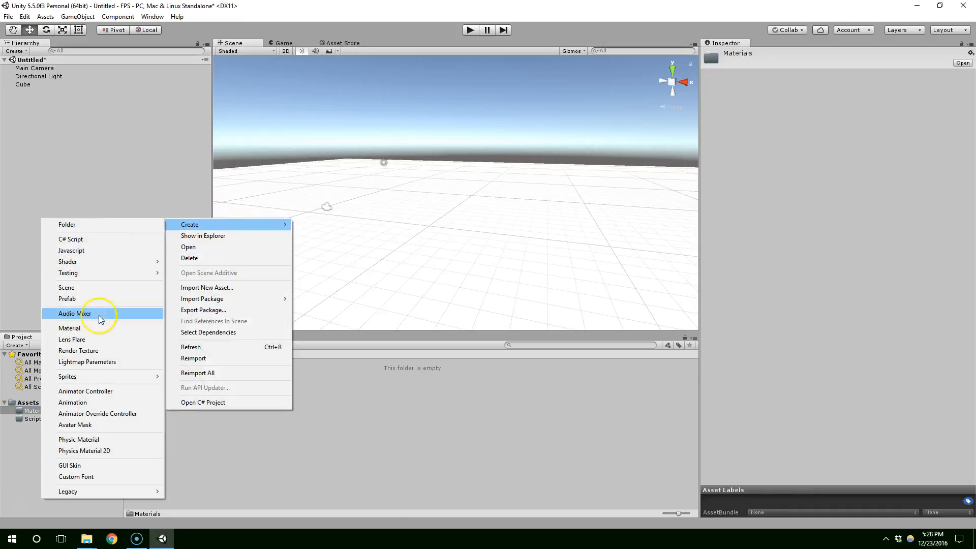
{"action": "left_click", "coordinate": [98, 328]}
{"action": "type", "text": "Grou"}
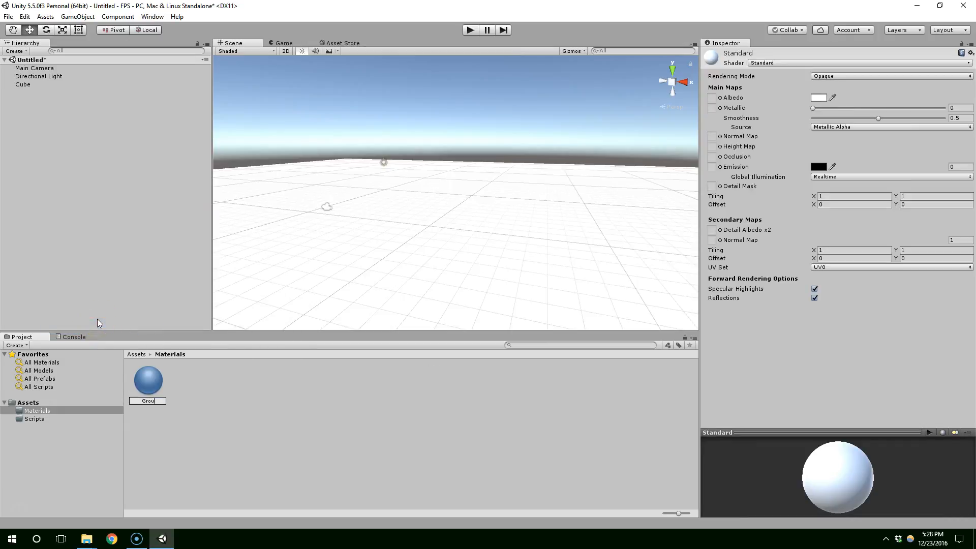
{"action": "type", "text": "nd"}
{"action": "key", "text": "Return"}
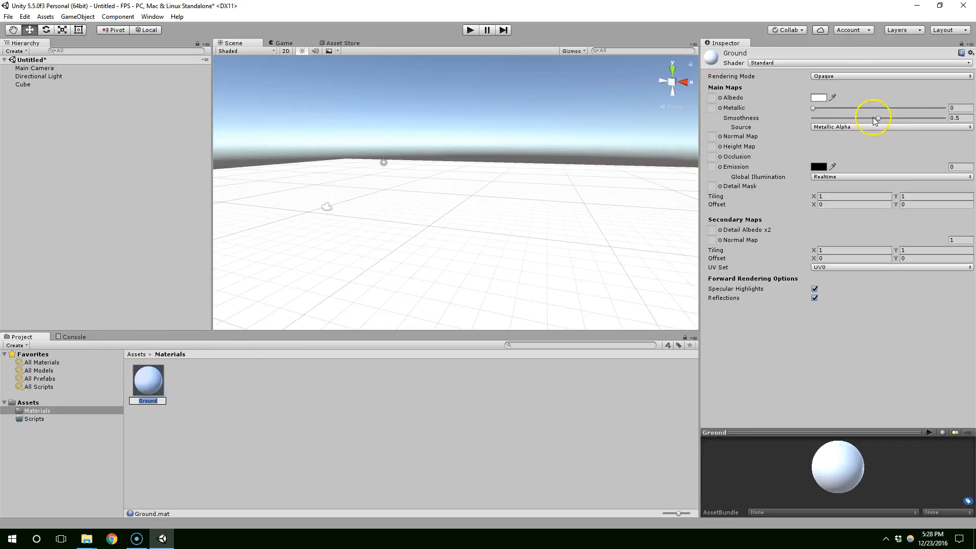
Set the Ground material's Albedo color to green, hex 3C9A06FF.
{"action": "left_click", "coordinate": [823, 98]}
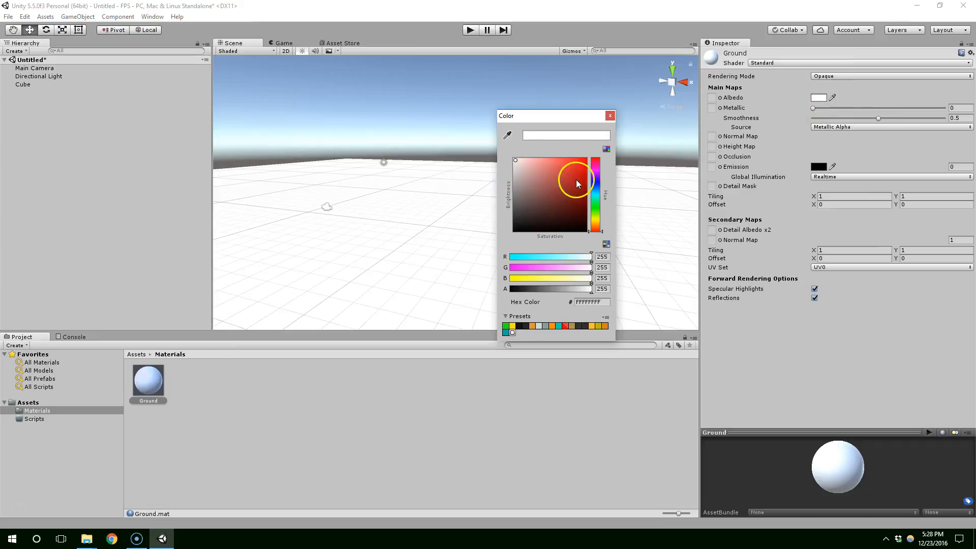
{"action": "left_click", "coordinate": [600, 213]}
{"action": "left_click", "coordinate": [585, 165]}
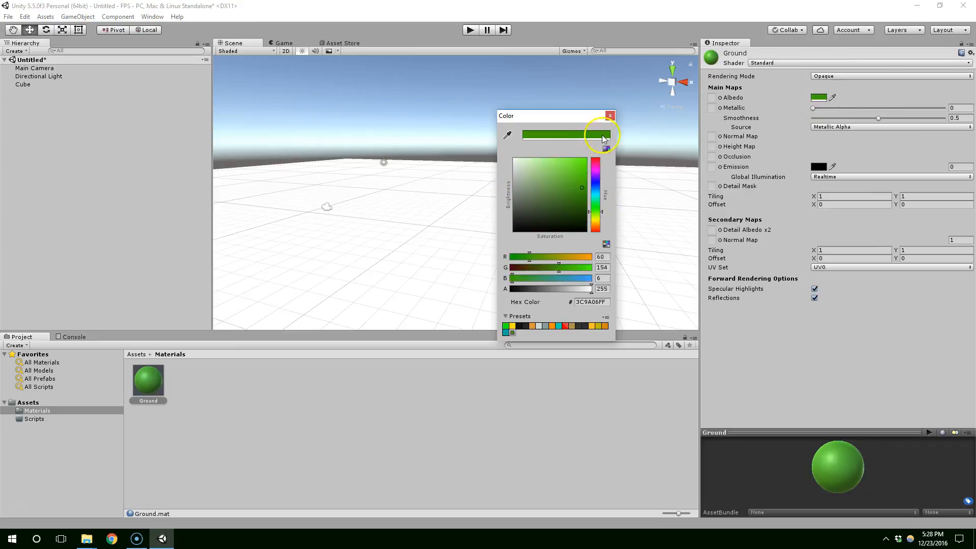
{"action": "left_click", "coordinate": [610, 116]}
Apply the Ground material to the floor cube and check it in the Game view before returning to the Scene view.
{"action": "left_click_drag", "start_coordinate": [148, 381], "coordinate": [499, 192]}
{"action": "scroll", "coordinate": [406, 239], "scroll_direction": "down", "scroll_amount": 2}
{"action": "middle_click_drag", "start_coordinate": [499, 191], "coordinate": [532, 186]}
{"action": "right_click_drag", "start_coordinate": [533, 185], "coordinate": [412, 205]}
{"action": "middle_click_drag", "start_coordinate": [412, 205], "coordinate": [395, 220]}
{"action": "left_click", "coordinate": [288, 45]}
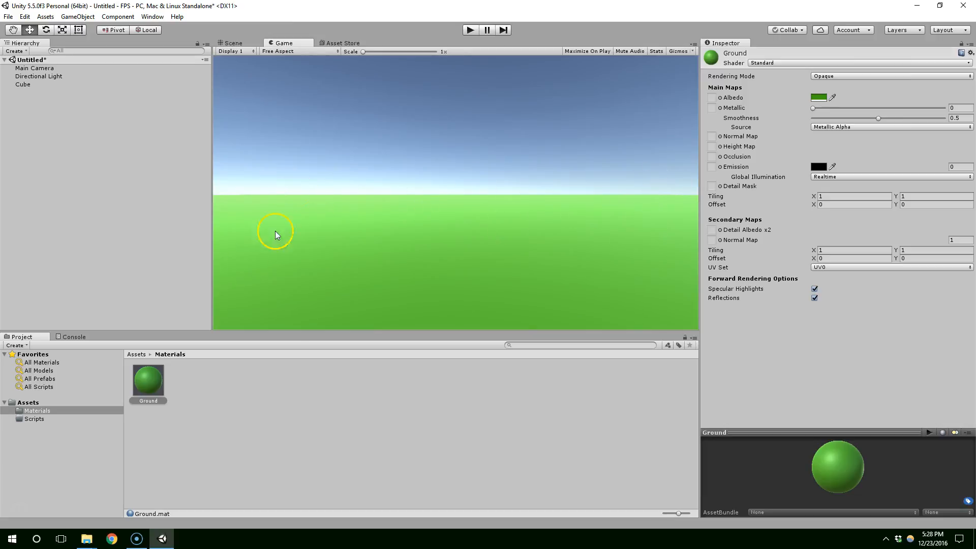
{"action": "left_click", "coordinate": [233, 44]}
Select the Directional Light in the scene and rotate it around X to about 63.7 degrees.
{"action": "right_click_drag", "start_coordinate": [408, 151], "coordinate": [416, 242]}
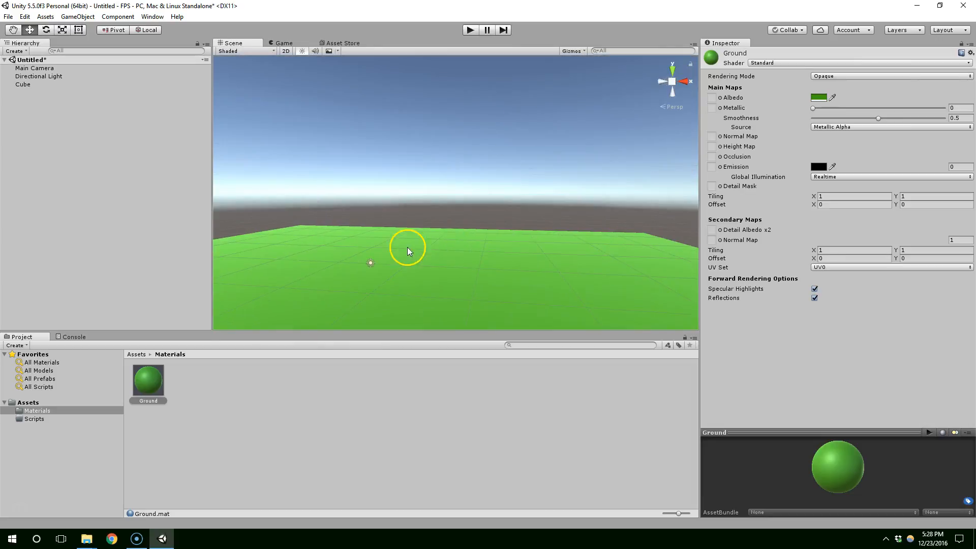
{"action": "left_click", "coordinate": [370, 265]}
{"action": "right_click_drag", "start_coordinate": [370, 267], "coordinate": [407, 234]}
{"action": "left_click", "coordinate": [453, 168]}
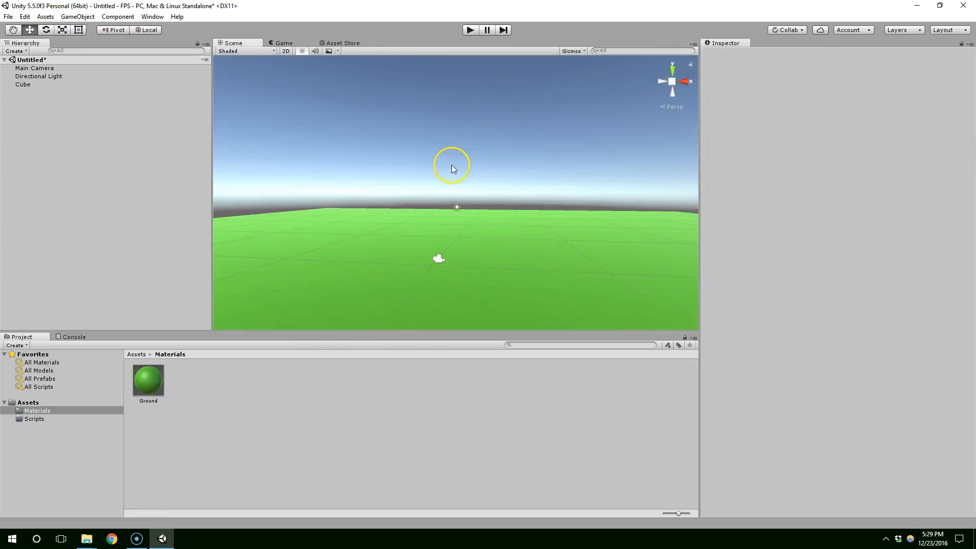
{"action": "left_click", "coordinate": [460, 207]}
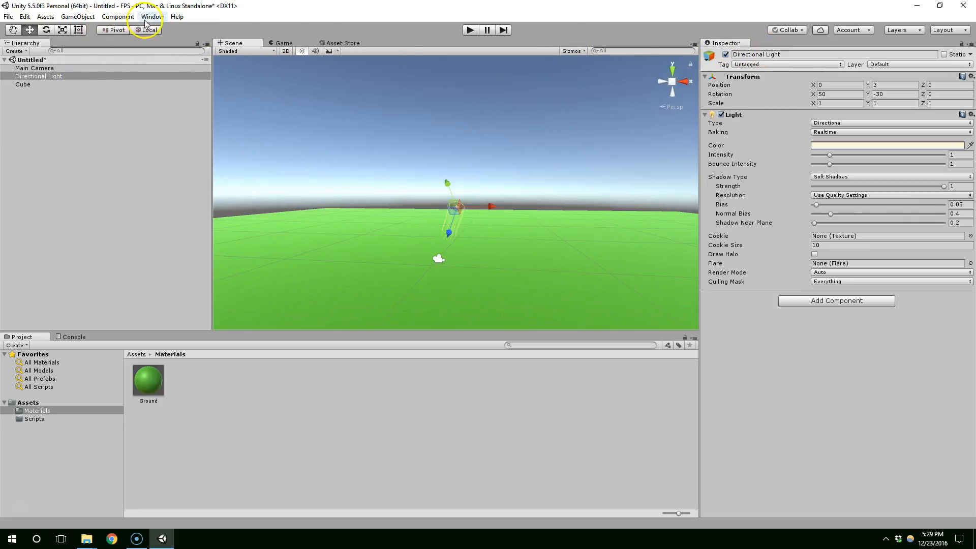
{"action": "left_click", "coordinate": [46, 30]}
{"action": "left_click_drag", "start_coordinate": [472, 196], "coordinate": [473, 170]}
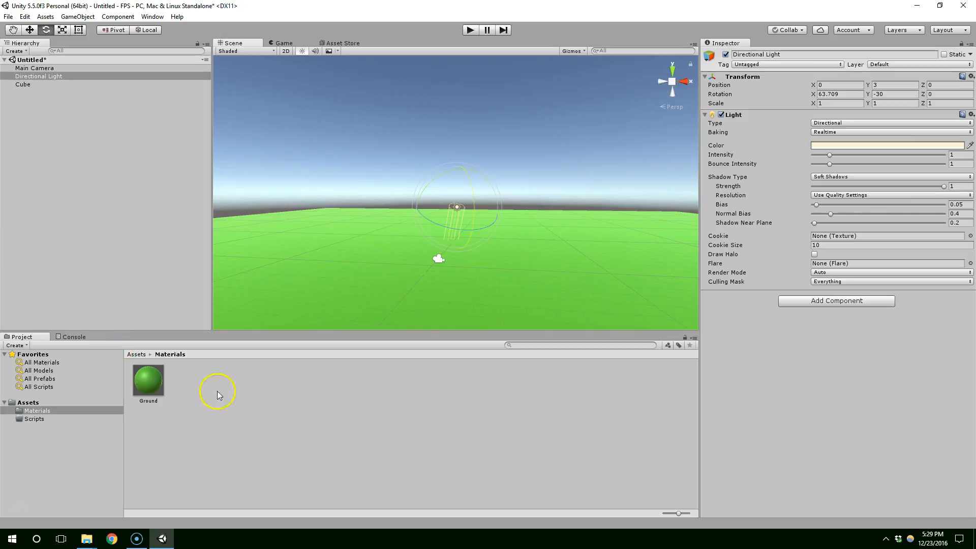
Look through the Console, Game and Asset Store views, and return to the Scene view.
{"action": "scroll", "coordinate": [370, 200], "scroll_direction": "down", "scroll_amount": 3}
{"action": "middle_click_drag", "start_coordinate": [326, 225], "coordinate": [292, 288]}
{"action": "left_click", "coordinate": [74, 337]}
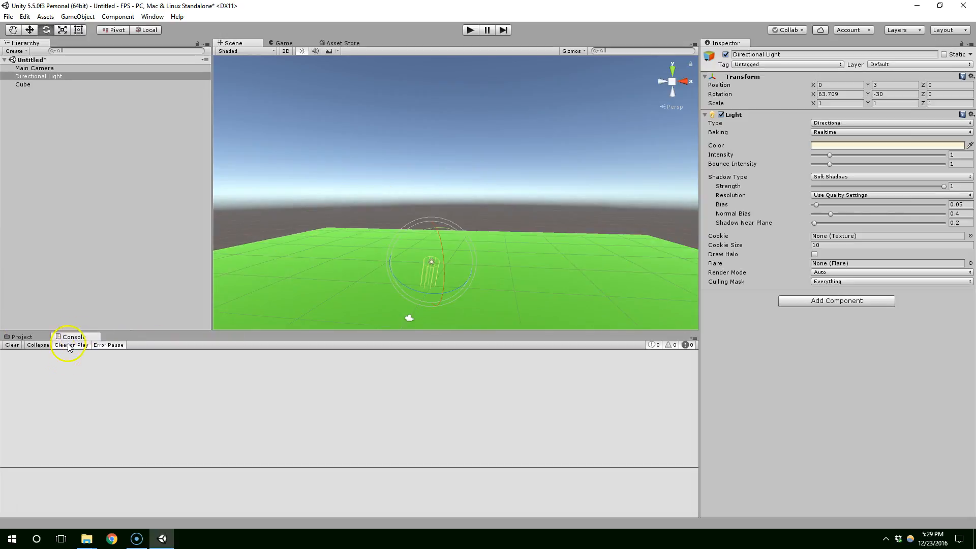
{"action": "left_click", "coordinate": [285, 43]}
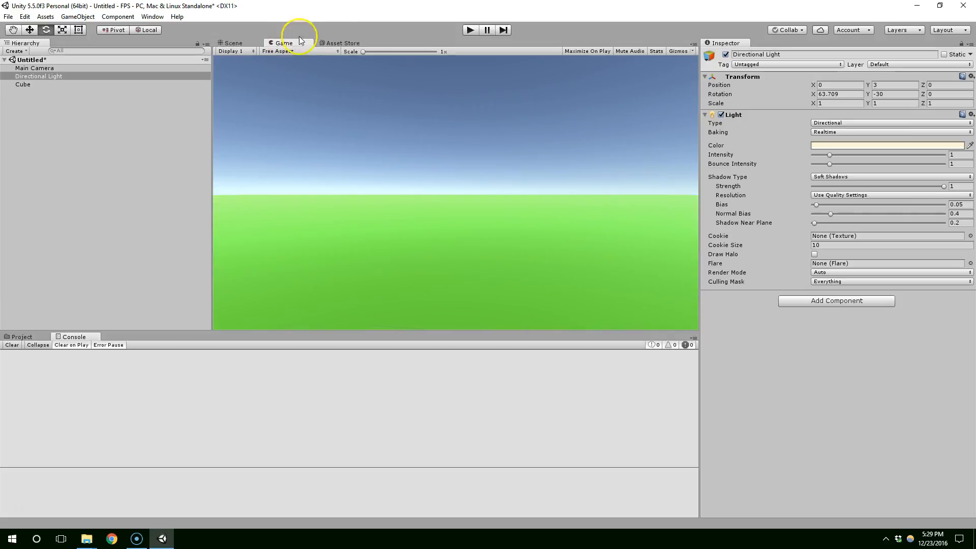
{"action": "left_click", "coordinate": [349, 43]}
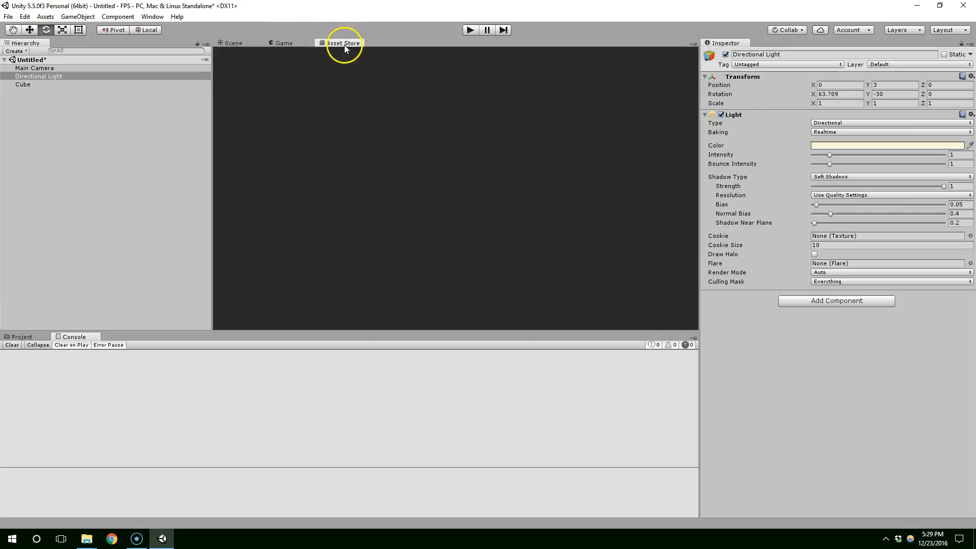
{"action": "left_click", "coordinate": [295, 44]}
{"action": "left_click", "coordinate": [236, 42]}
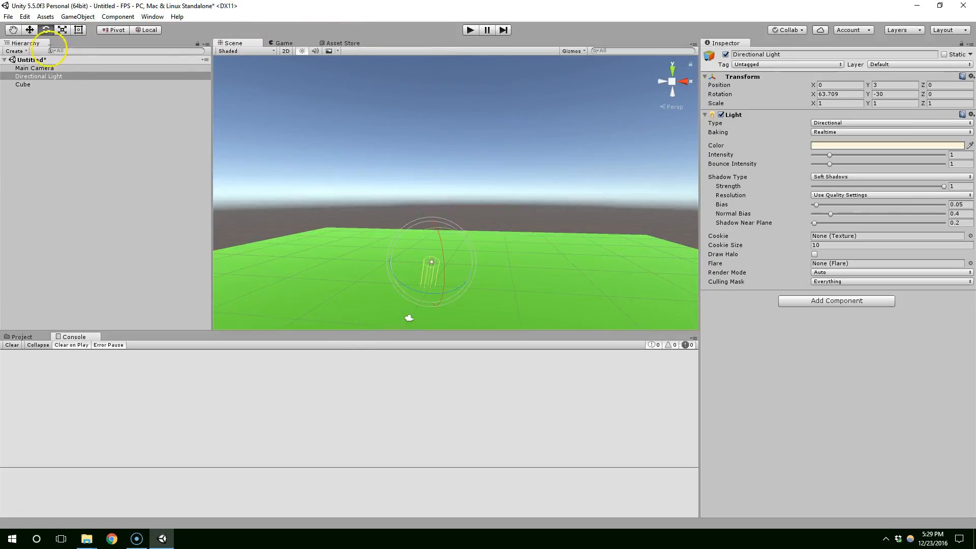
Close the Hierarchy, Scene, Game and Asset Store views.
{"action": "middle_click", "coordinate": [30, 44]}
{"action": "middle_click", "coordinate": [30, 43]}
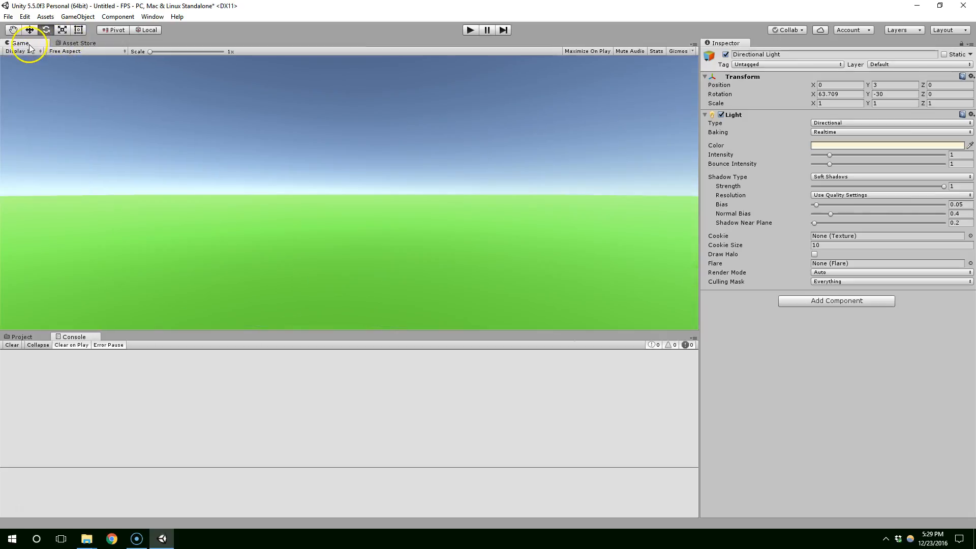
{"action": "middle_click", "coordinate": [30, 46]}
{"action": "middle_click", "coordinate": [30, 46]}
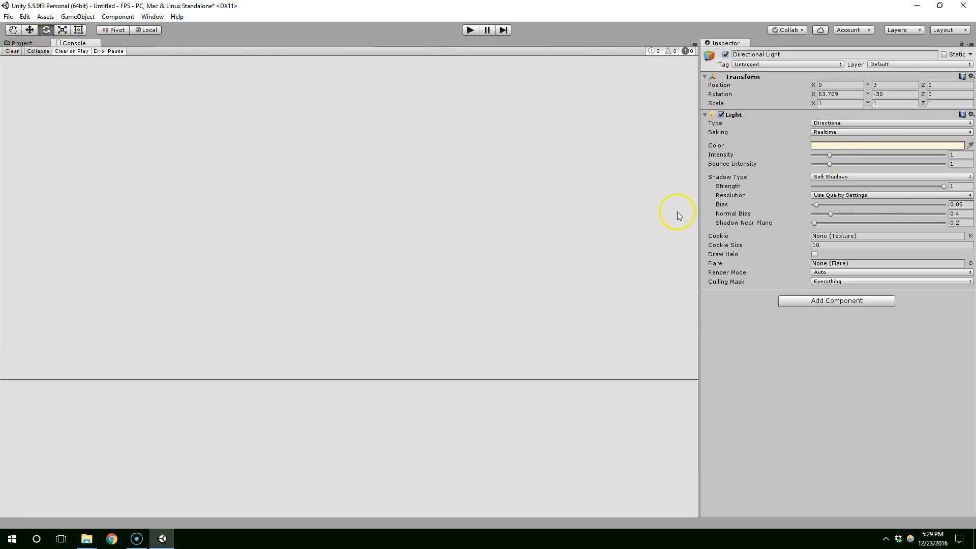
Restore the editor windows with the Default layout, and deselect the Directional Light.
{"action": "left_click", "coordinate": [948, 31]}
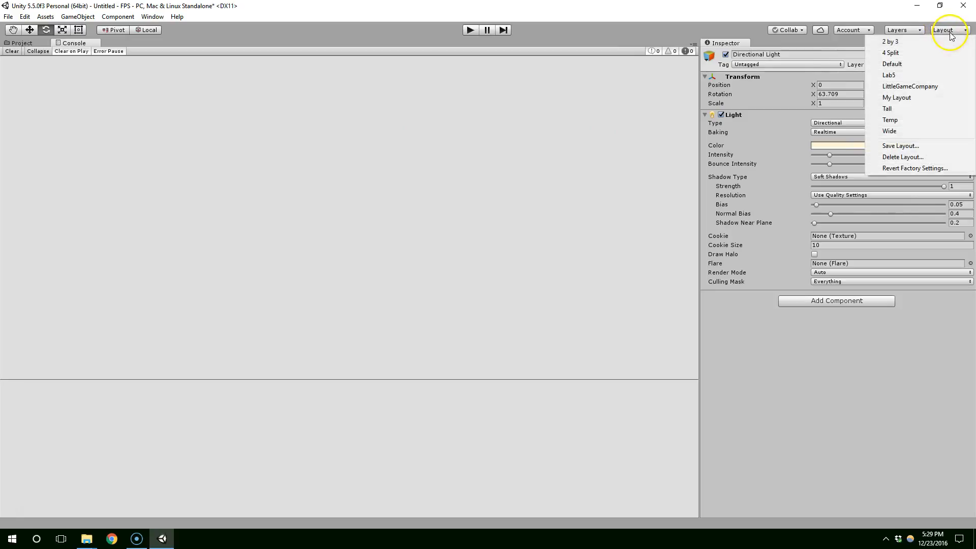
{"action": "left_click", "coordinate": [911, 62]}
{"action": "left_click", "coordinate": [906, 65]}
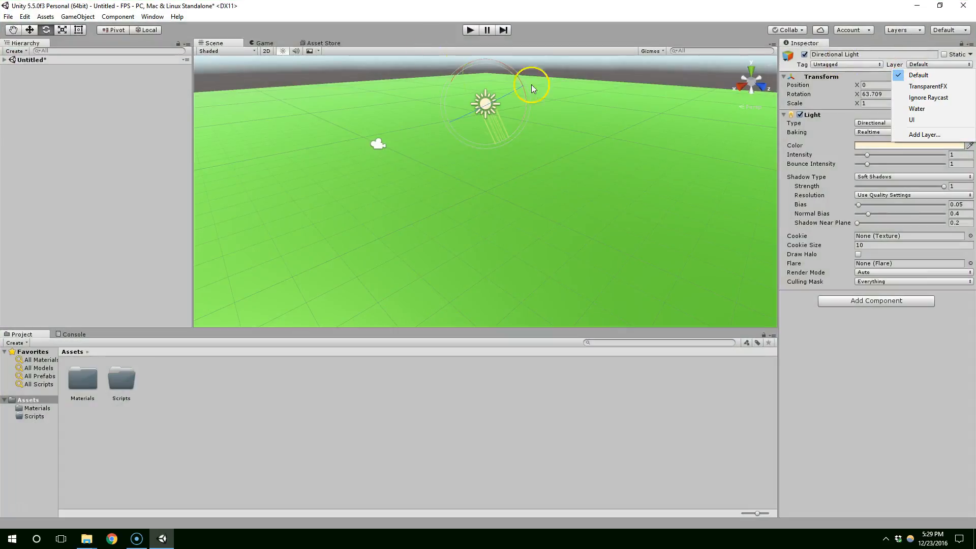
{"action": "left_click", "coordinate": [105, 154]}
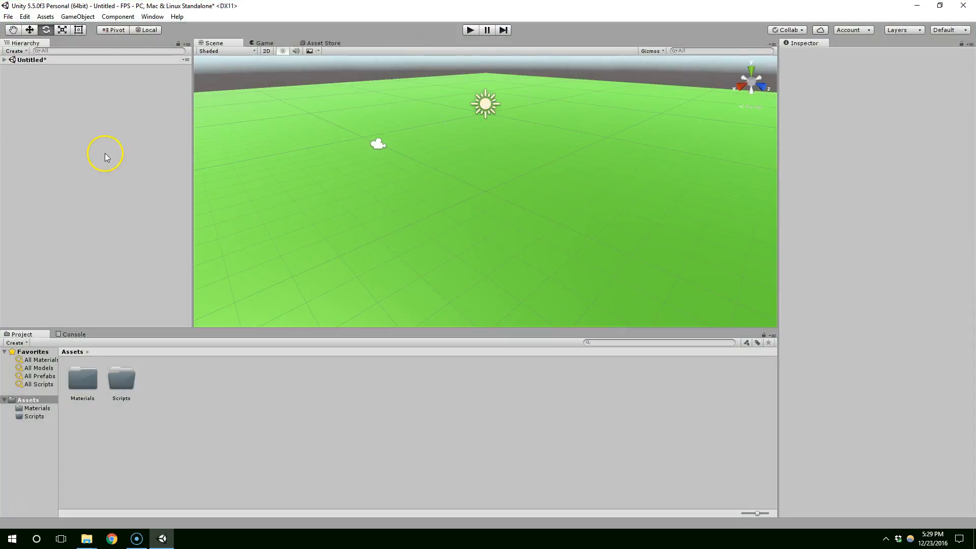
Open the Profiler, enlarge its window and chart area to examine the profiling categories, and close it.
{"action": "left_click", "coordinate": [152, 16]}
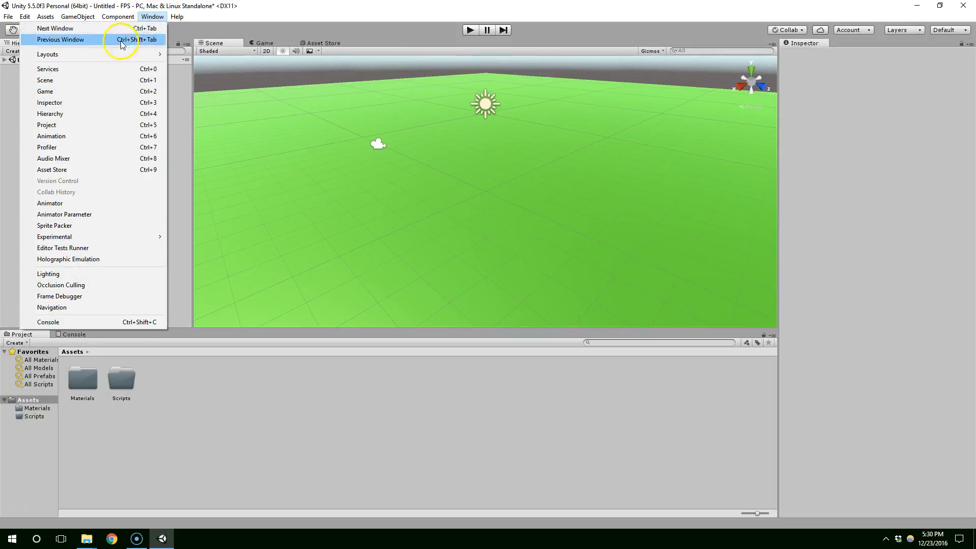
{"action": "left_click", "coordinate": [60, 151]}
{"action": "left_click_drag", "start_coordinate": [164, 138], "coordinate": [901, 542]}
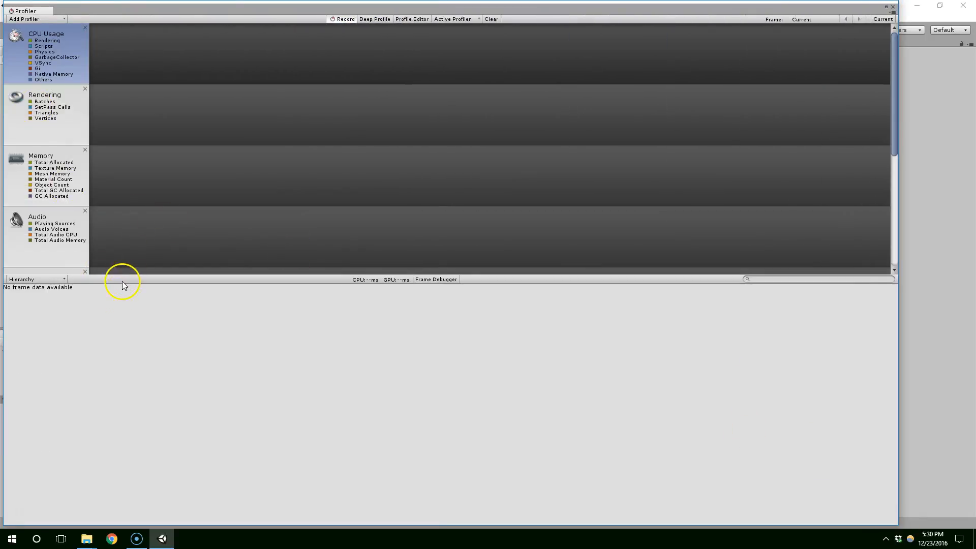
{"action": "left_click_drag", "start_coordinate": [134, 275], "coordinate": [203, 457]}
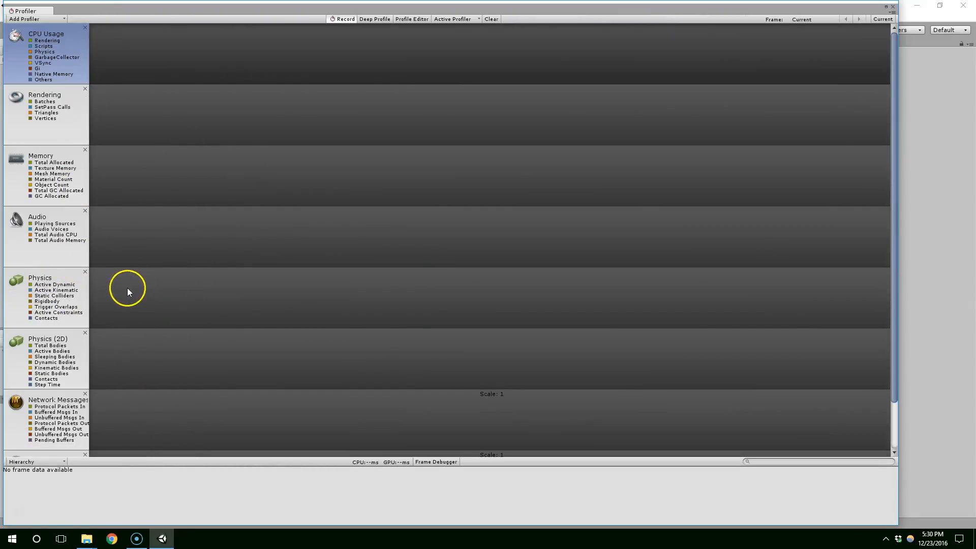
{"action": "left_click_drag", "start_coordinate": [454, 7], "coordinate": [491, 25]}
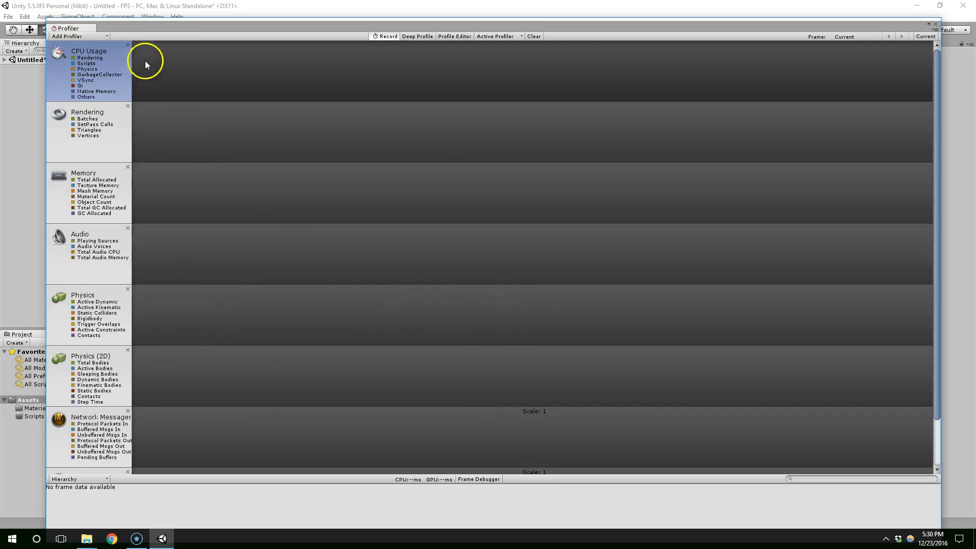
{"action": "left_click_drag", "start_coordinate": [182, 23], "coordinate": [164, 16]}
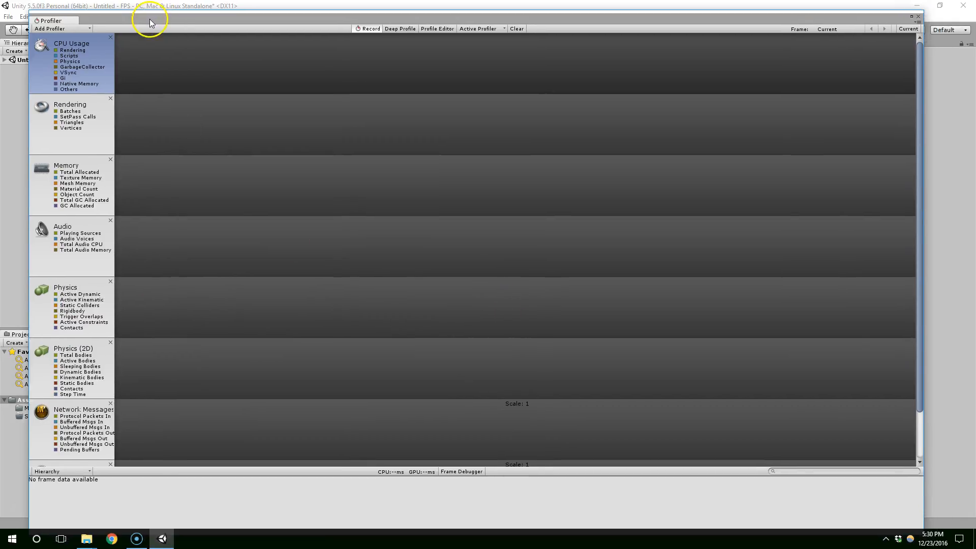
{"action": "left_click", "coordinate": [918, 17]}
{"action": "right_click_drag", "start_coordinate": [581, 182], "coordinate": [494, 229]}
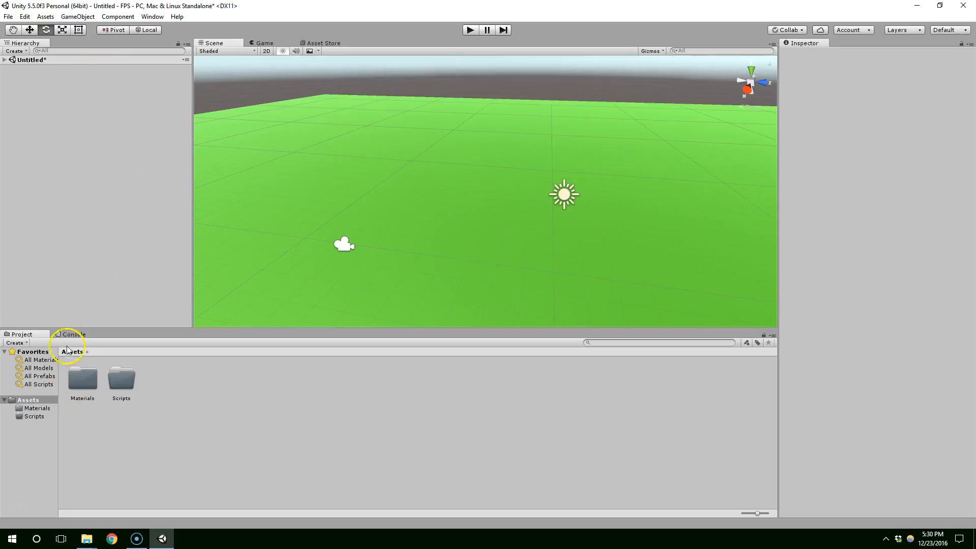
Widen the folder column of the Project window, and raise the Main Camera to a Y position of about 1.76.
{"action": "left_click_drag", "start_coordinate": [59, 360], "coordinate": [114, 368]}
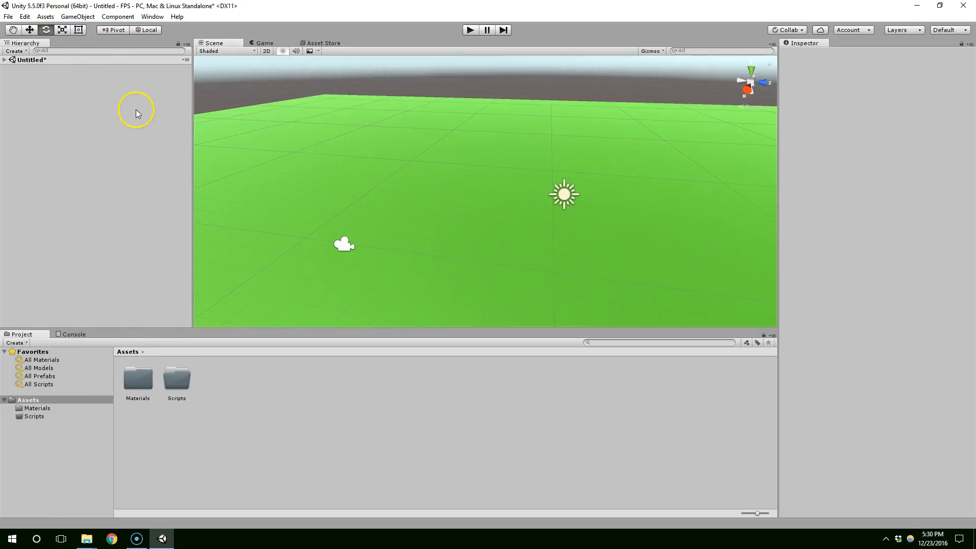
{"action": "left_click_drag", "start_coordinate": [487, 232], "coordinate": [393, 206], "text": "alt"}
{"action": "left_click", "coordinate": [355, 219]}
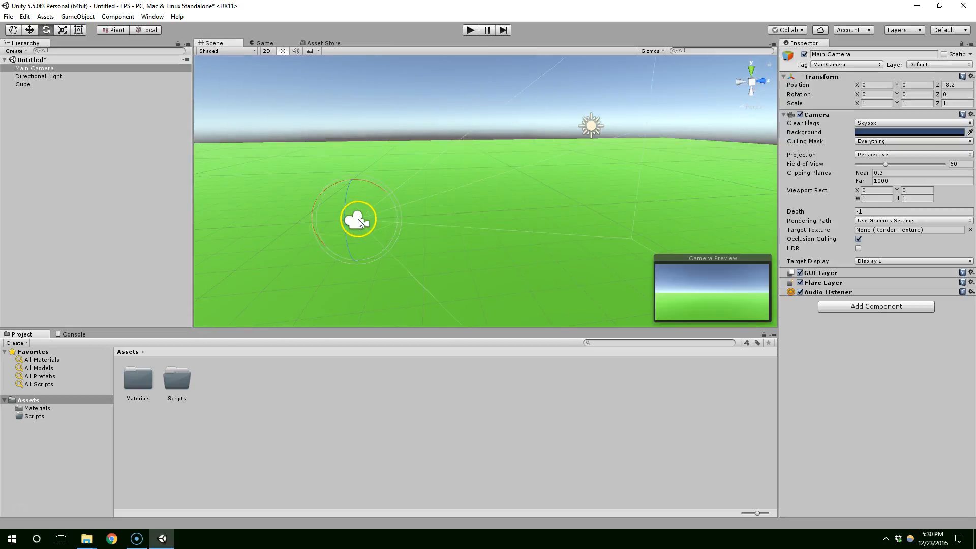
{"action": "left_click", "coordinate": [31, 30]}
{"action": "middle_click_drag", "start_coordinate": [377, 220], "coordinate": [368, 191]}
{"action": "left_click_drag", "start_coordinate": [331, 134], "coordinate": [330, 86]}
{"action": "middle_click_drag", "start_coordinate": [393, 125], "coordinate": [400, 211]}
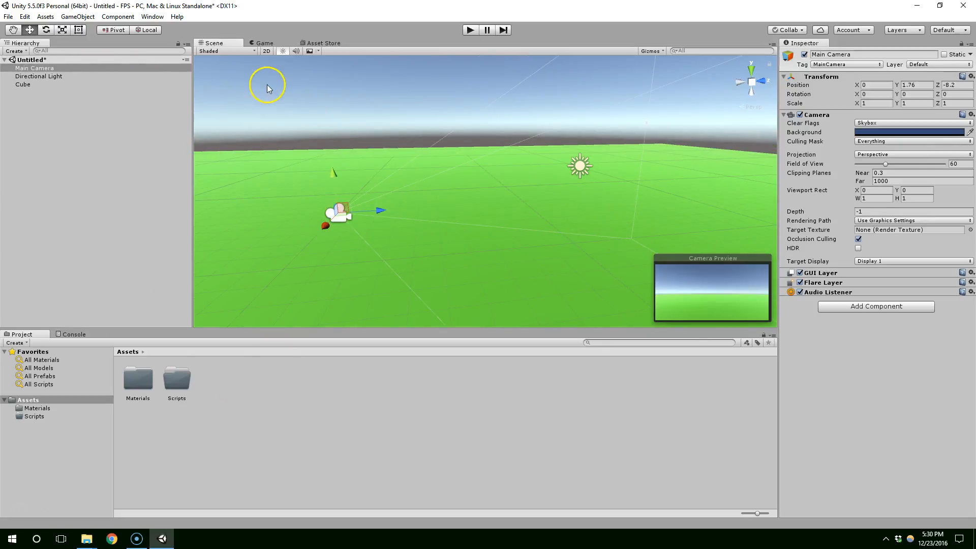
Start saving the scene, and create and open a new folder named Scenes inside Assets.
{"action": "left_click", "coordinate": [8, 17]}
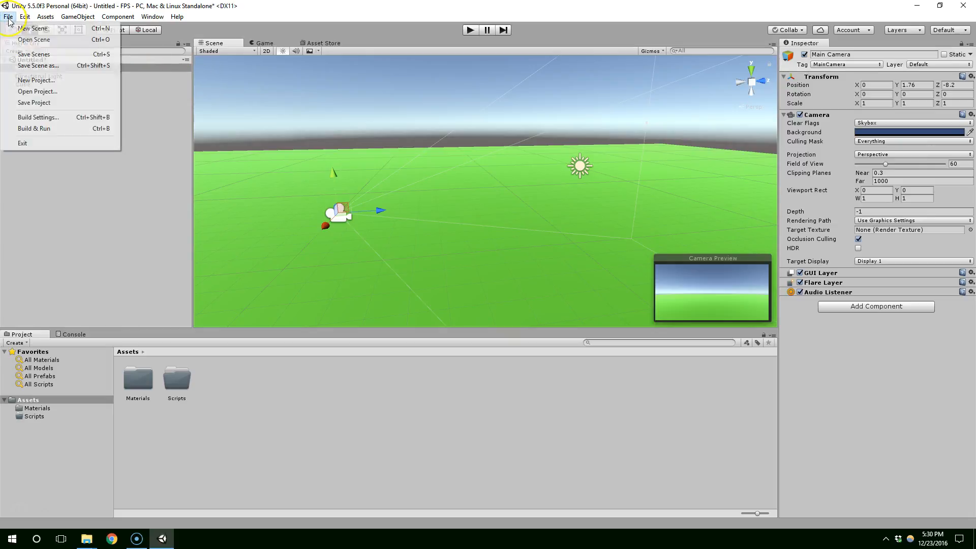
{"action": "left_click", "coordinate": [22, 54]}
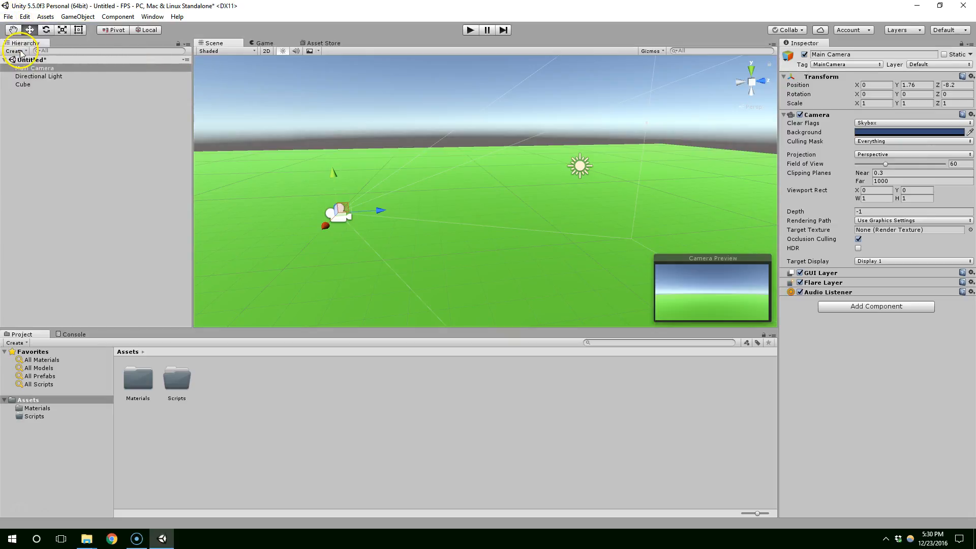
{"action": "right_click", "coordinate": [124, 131]}
{"action": "mouse_move", "coordinate": [83, 279]}
{"action": "left_click", "coordinate": [137, 277]}
{"action": "key", "text": "Return"}
{"action": "key", "text": "Return"}
Save the scene as 1a in the Scenes folder, and select the green ground cube.
{"action": "left_click", "coordinate": [104, 243]}
{"action": "type", "text": "1a"}
{"action": "left_click", "coordinate": [382, 283]}
{"action": "left_click", "coordinate": [405, 283]}
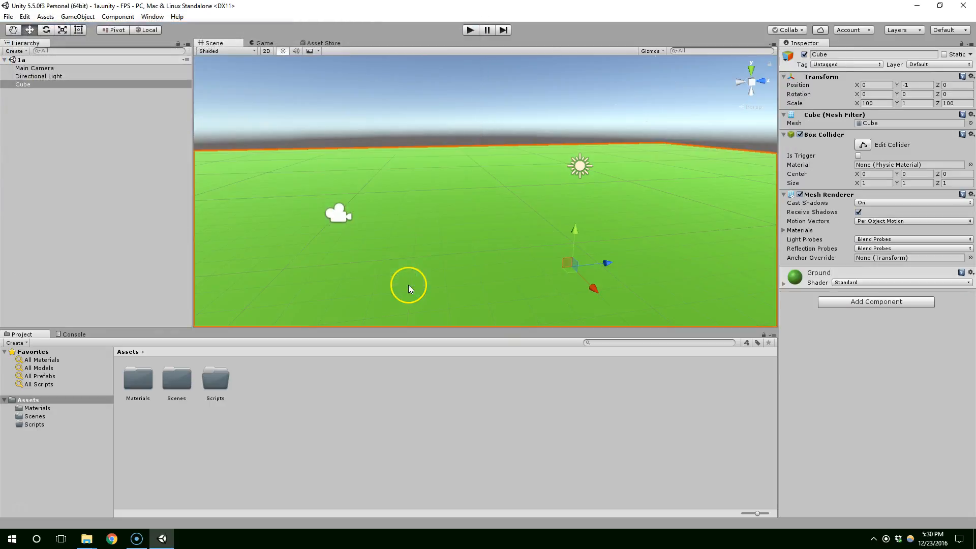